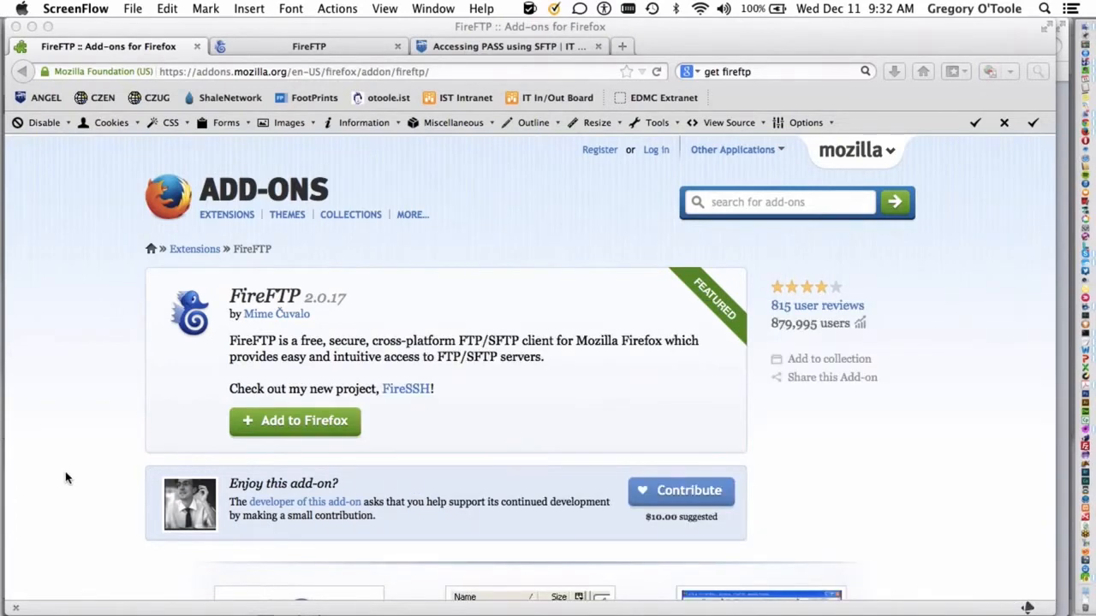
- Review the FireFTP add-on's download page and the FireFTP client that is already open
click(117, 31)
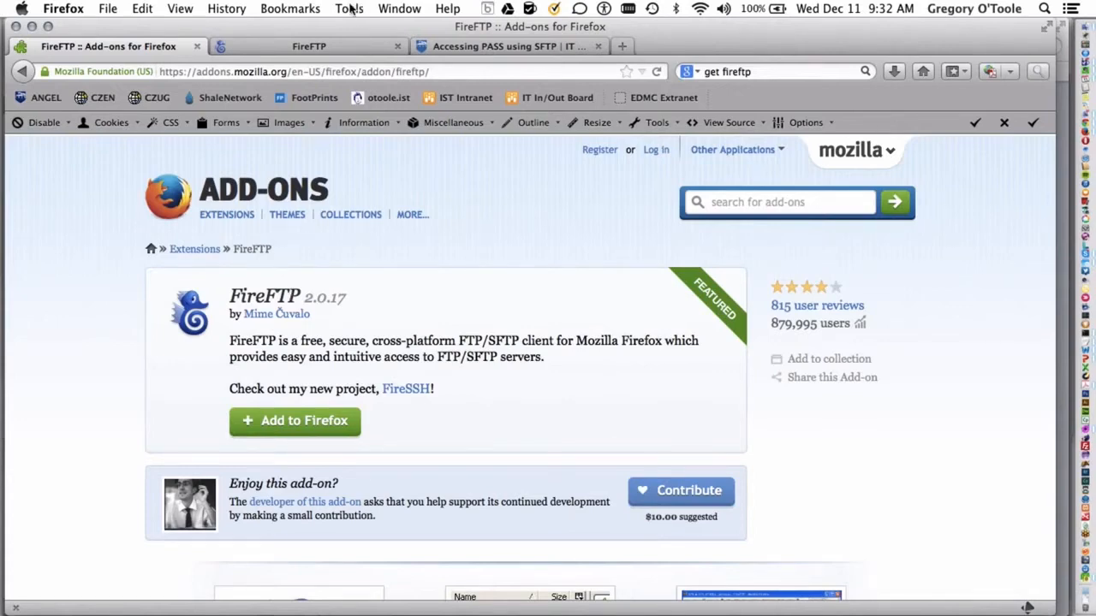
click(290, 51)
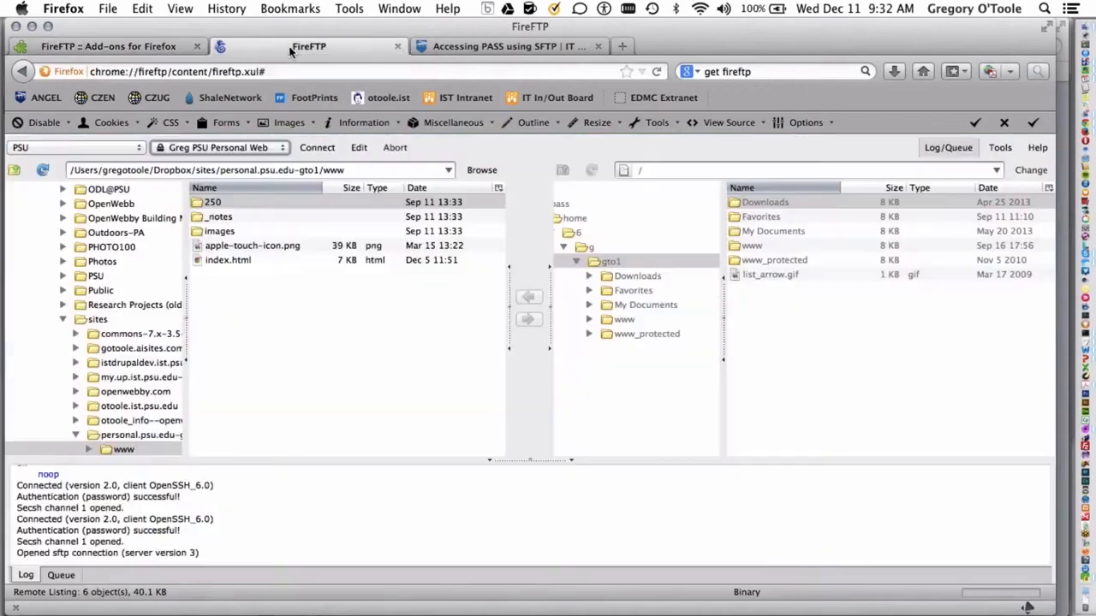
click(137, 53)
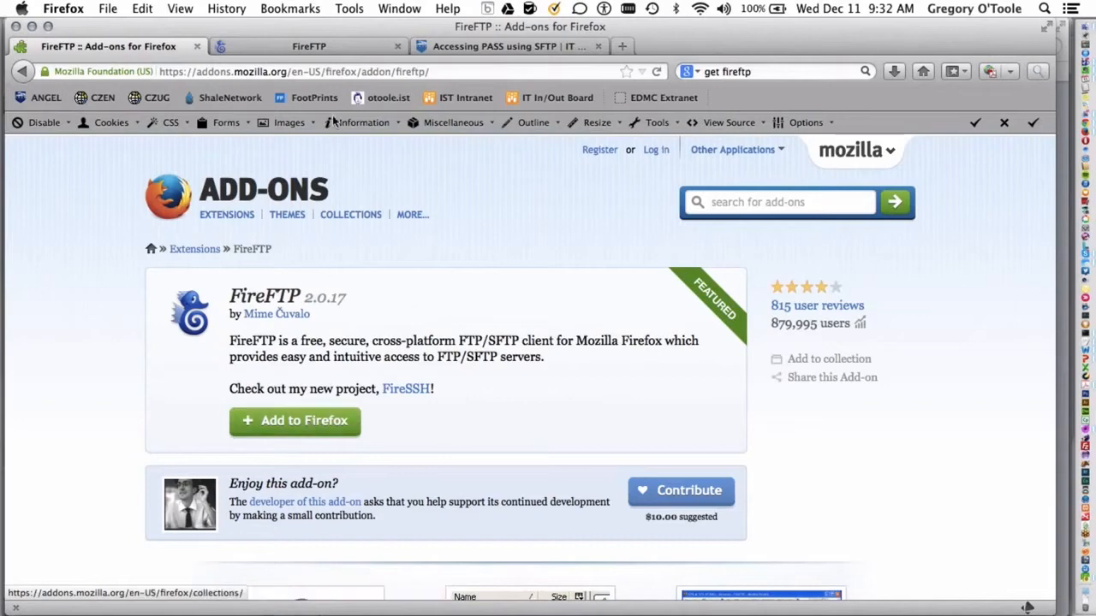
- Launch the FireFTP client from the browser's web developer tools
click(325, 46)
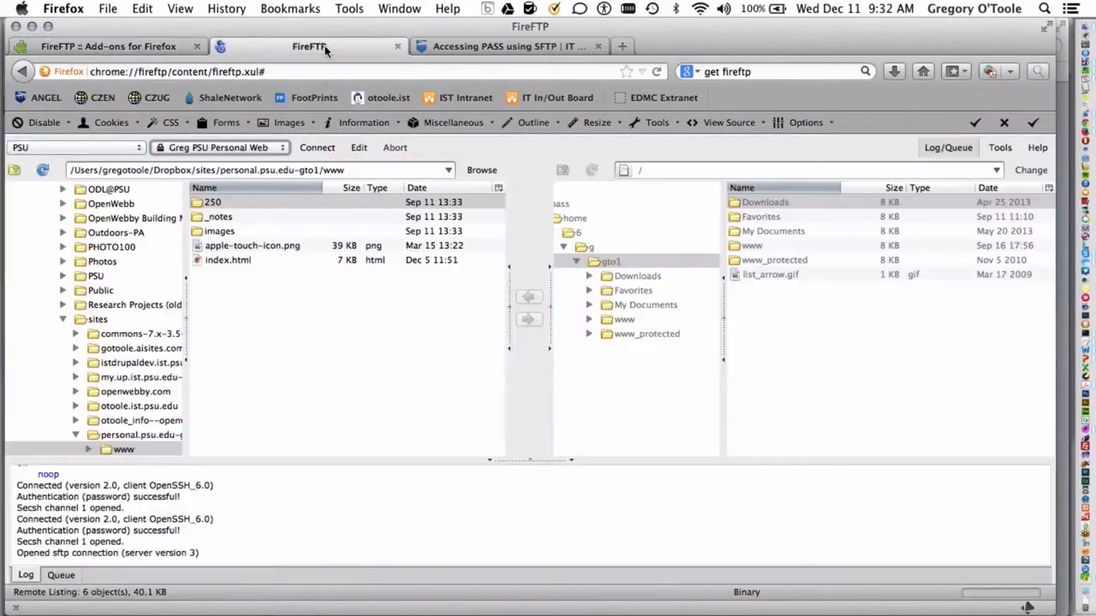
click(348, 8)
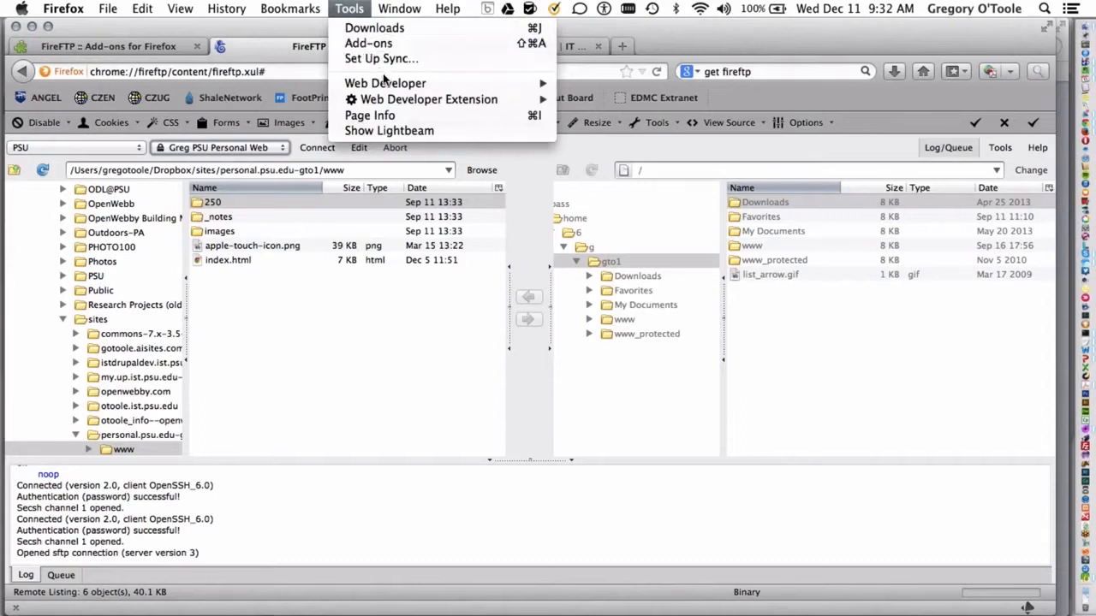
mouse_move(387, 83)
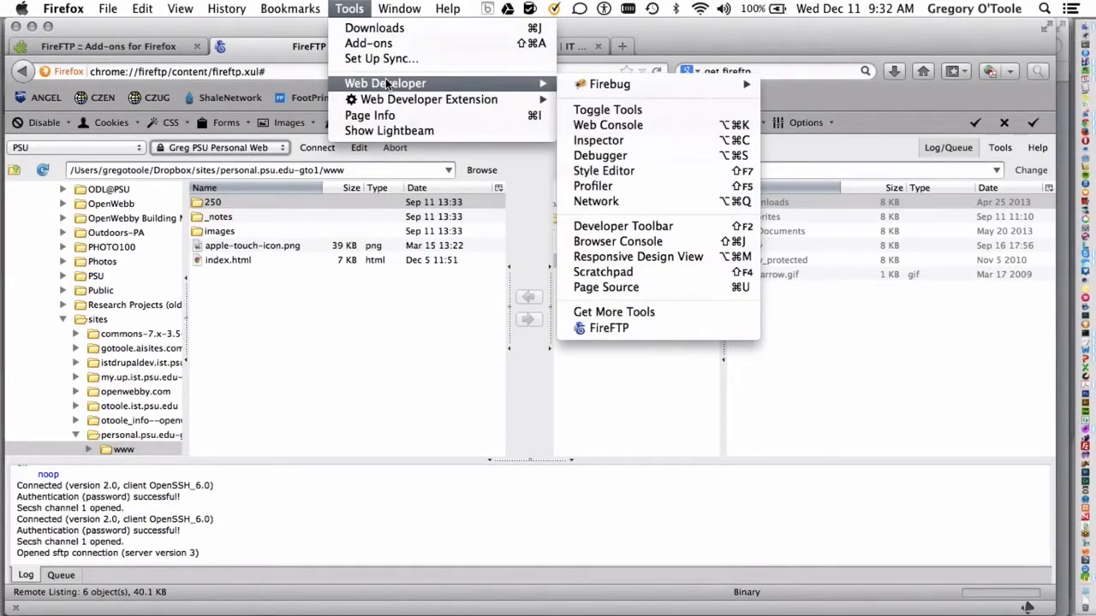
click(666, 329)
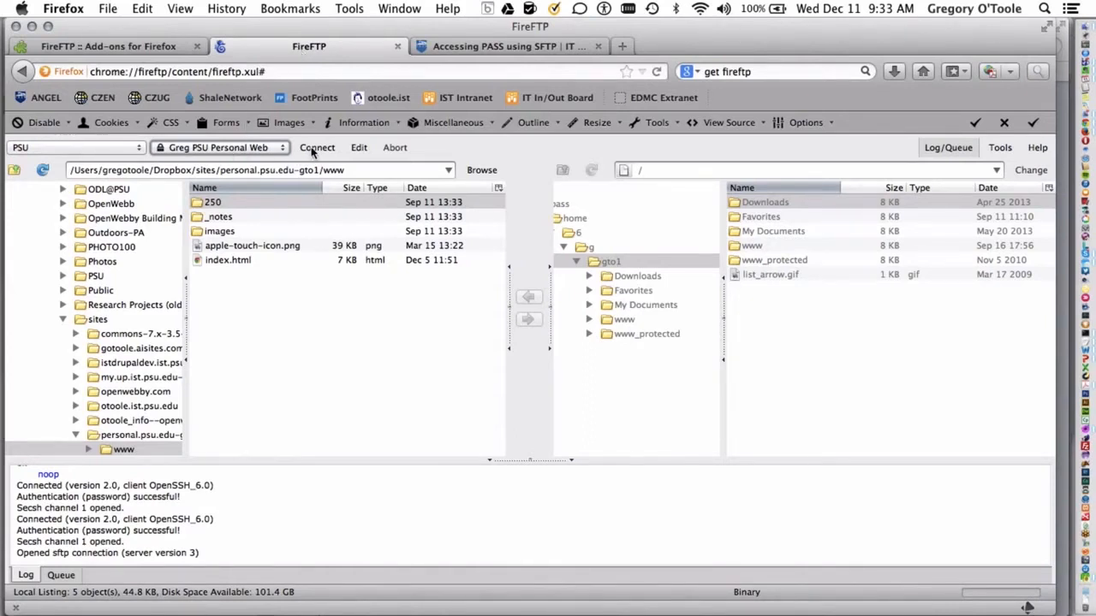
- Open the saved PSU account for editing and review its account name and category
click(281, 147)
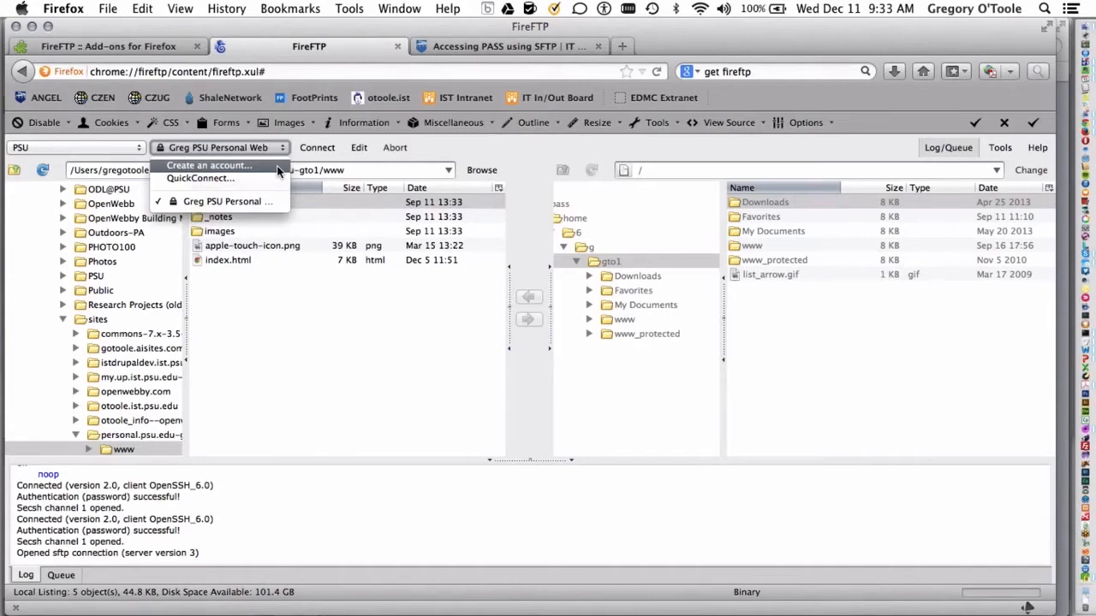
click(355, 148)
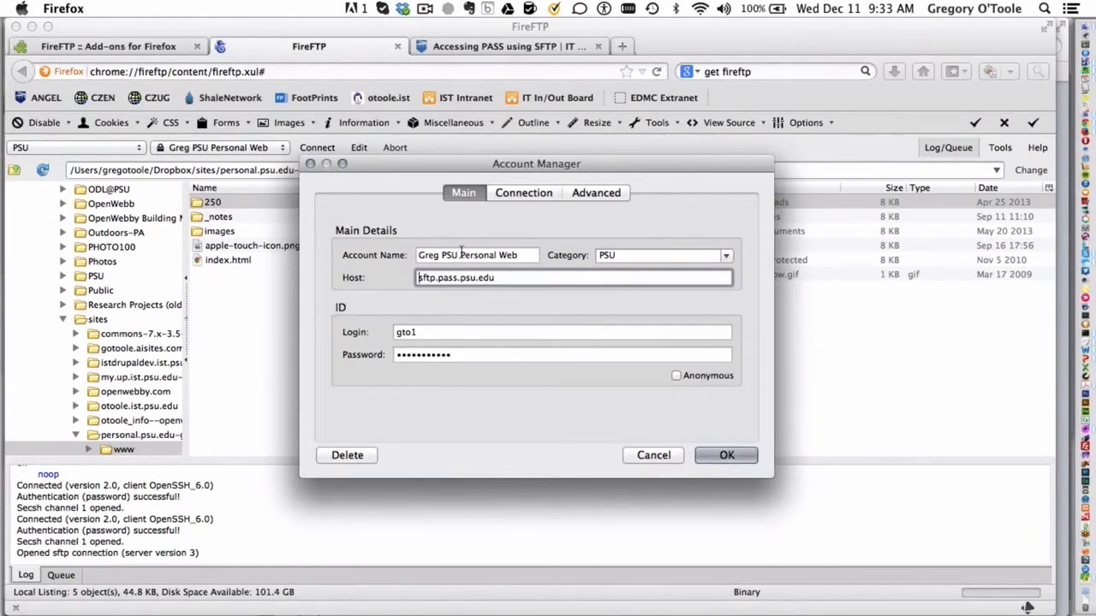
double_click(462, 254)
click(442, 254)
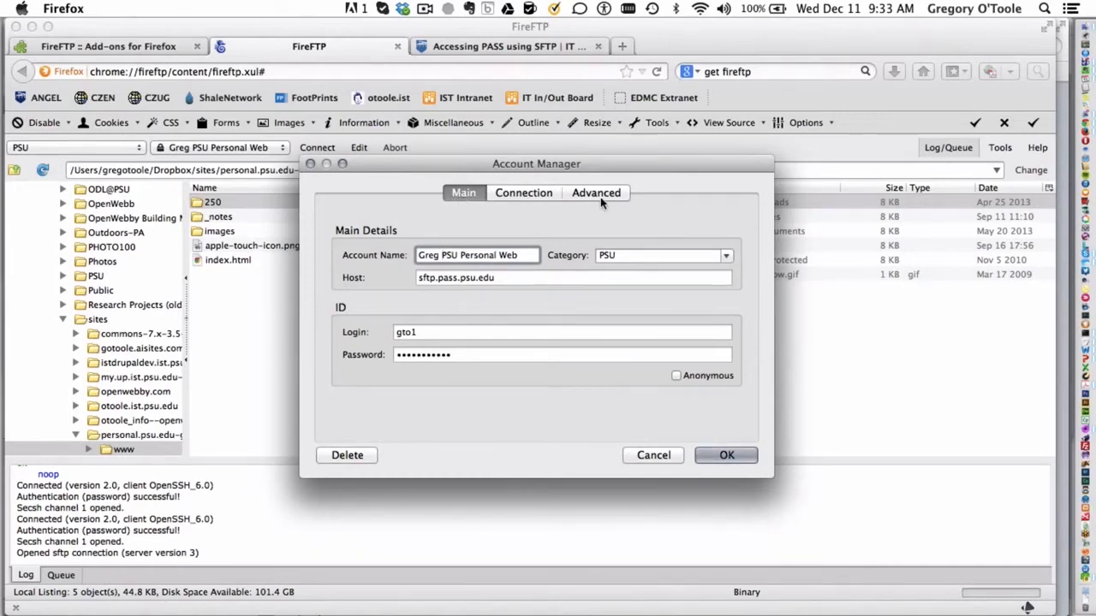
triple_click(452, 255)
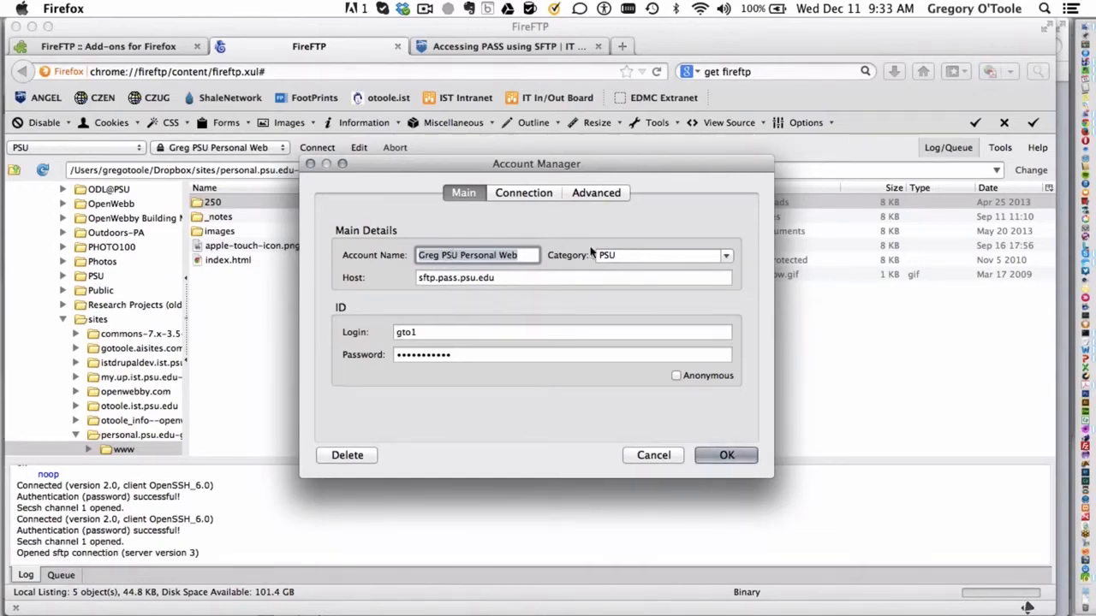
click(638, 255)
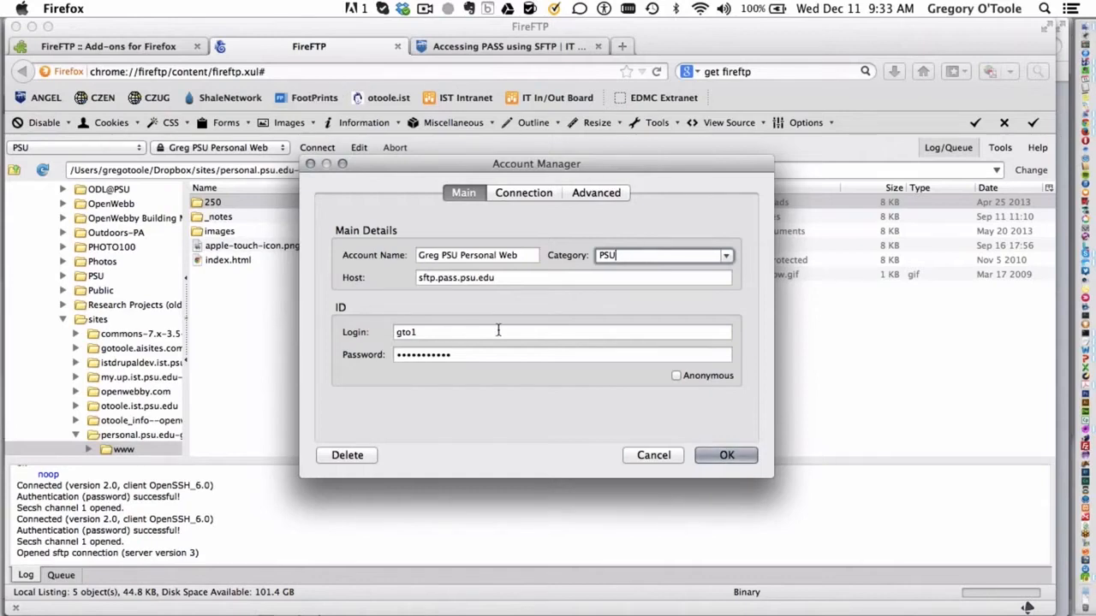
- Check the host address in the account's main details
click(506, 281)
double_click(506, 282)
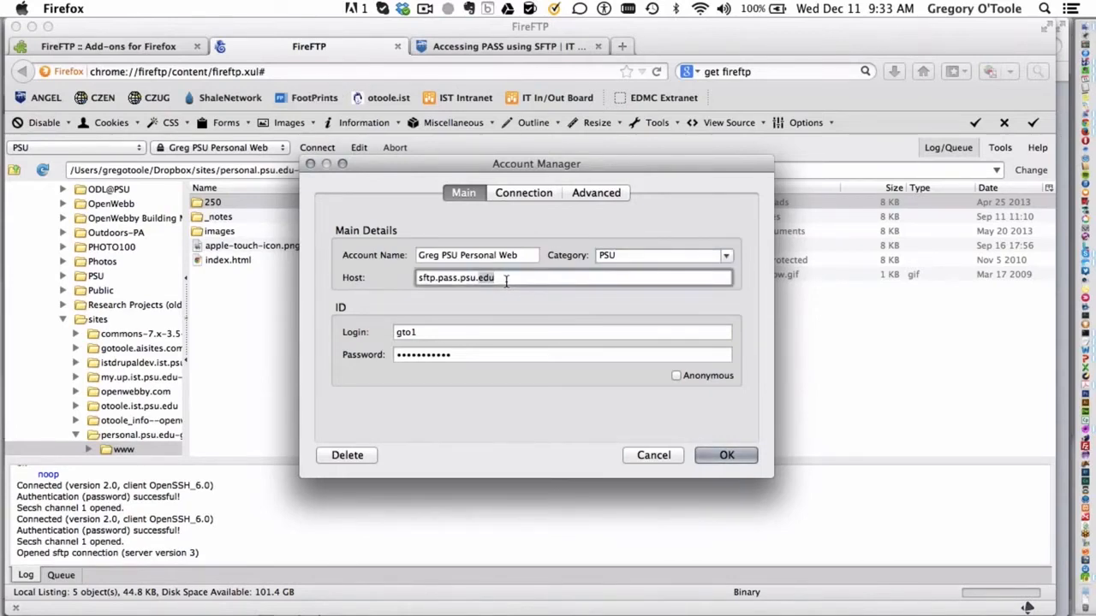
triple_click(506, 281)
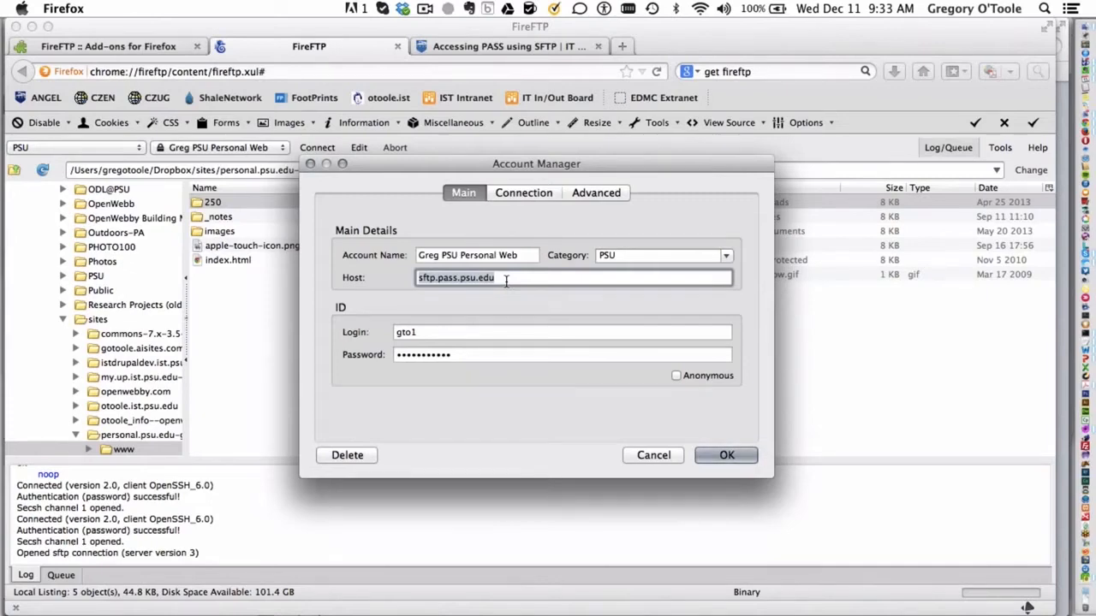
click(506, 280)
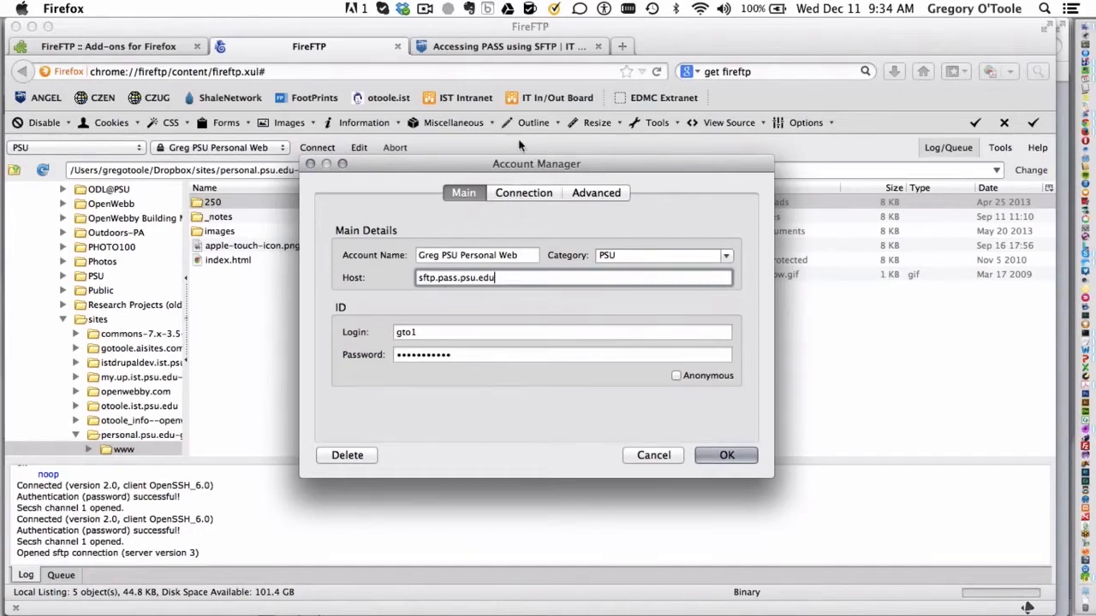
- Examine the "Accessing PASS using SFTP" knowledge base article for its prerequisites, VPN notes and the host name in the connection steps
click(530, 49)
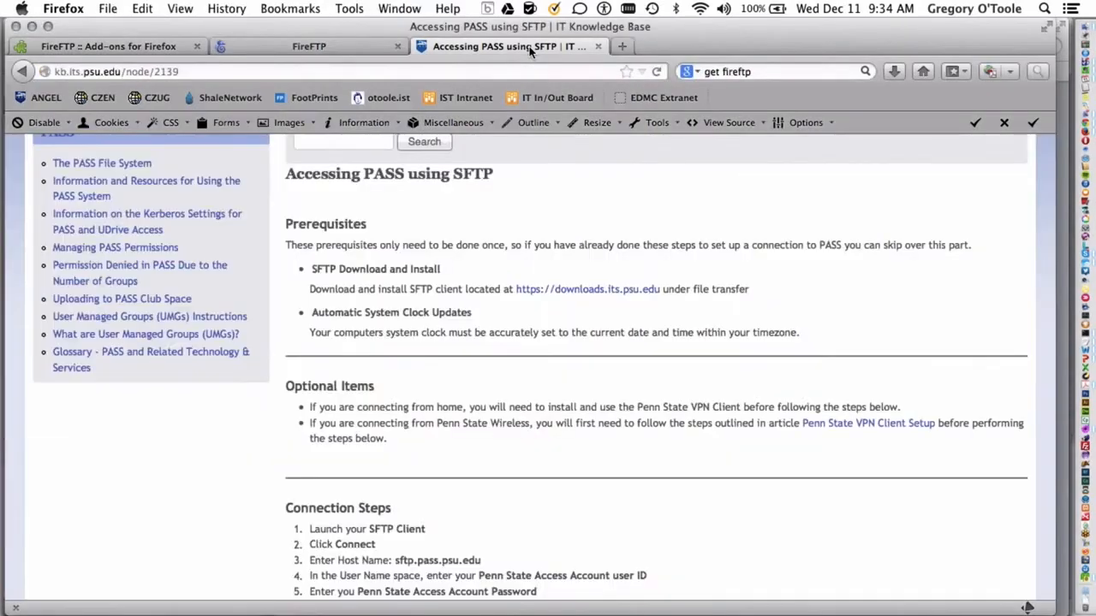
scroll(219, 384, up, 3)
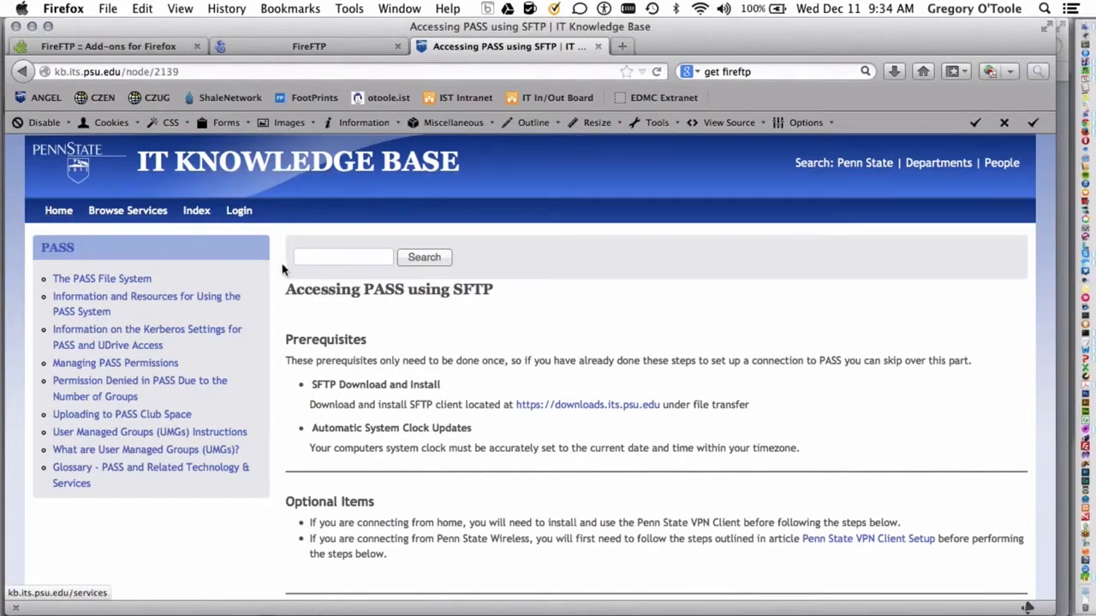
double_click(72, 73)
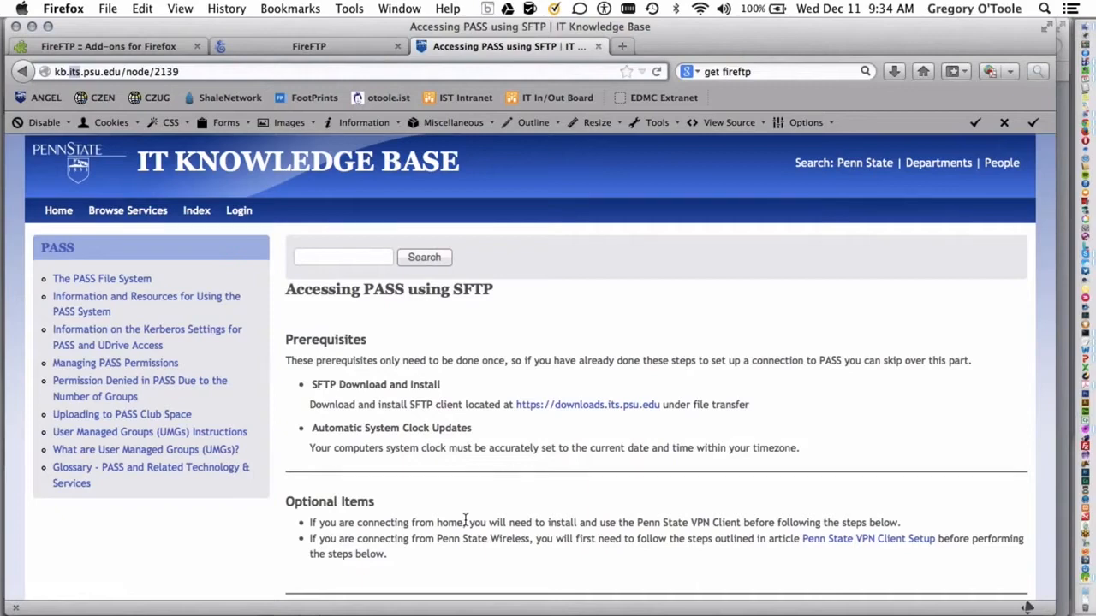
scroll(465, 520, down, 2)
scroll(465, 521, down, 3)
scroll(465, 521, up, 4)
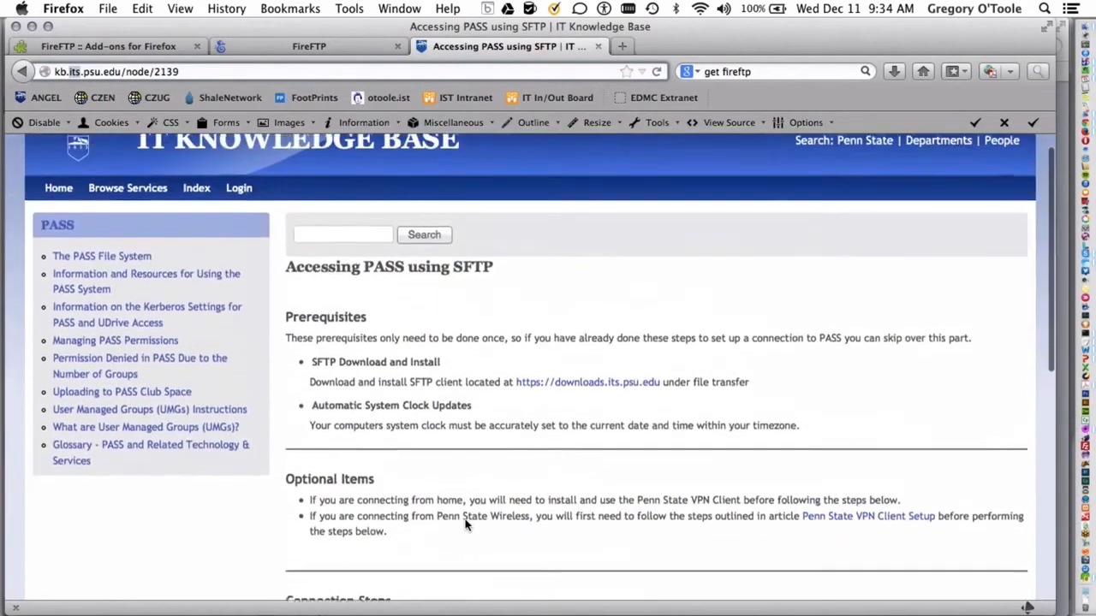
scroll(465, 524, up, 1)
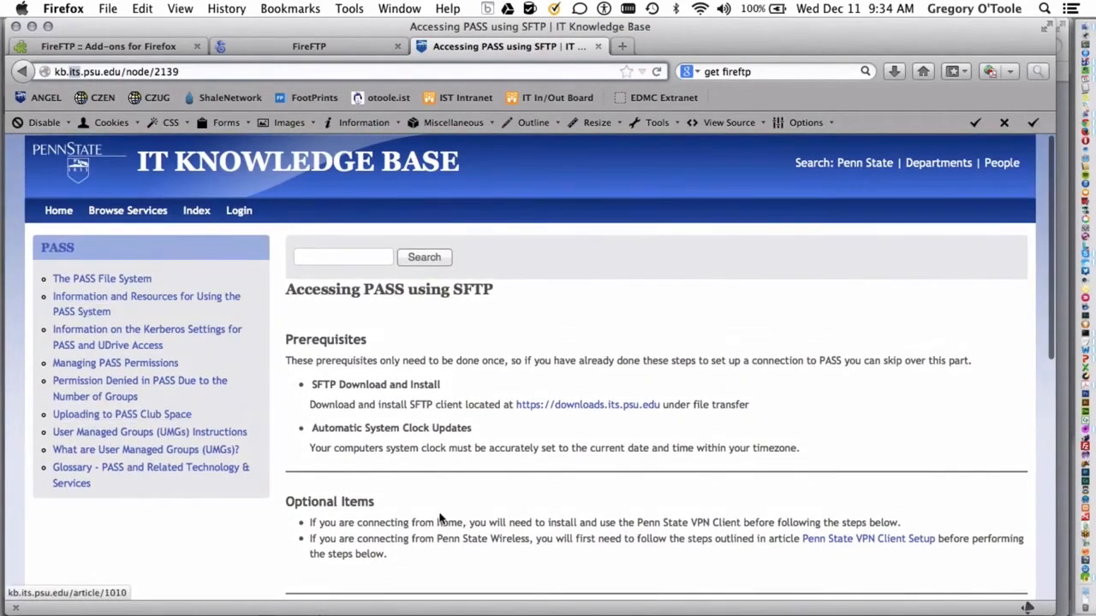
scroll(441, 519, down, 3)
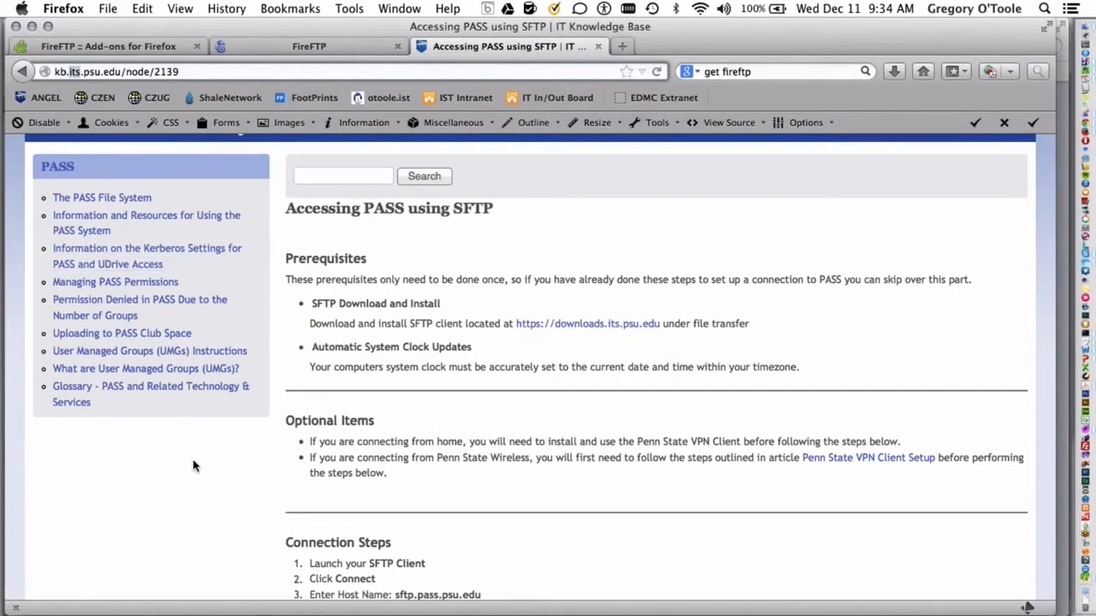
scroll(193, 465, down, 2)
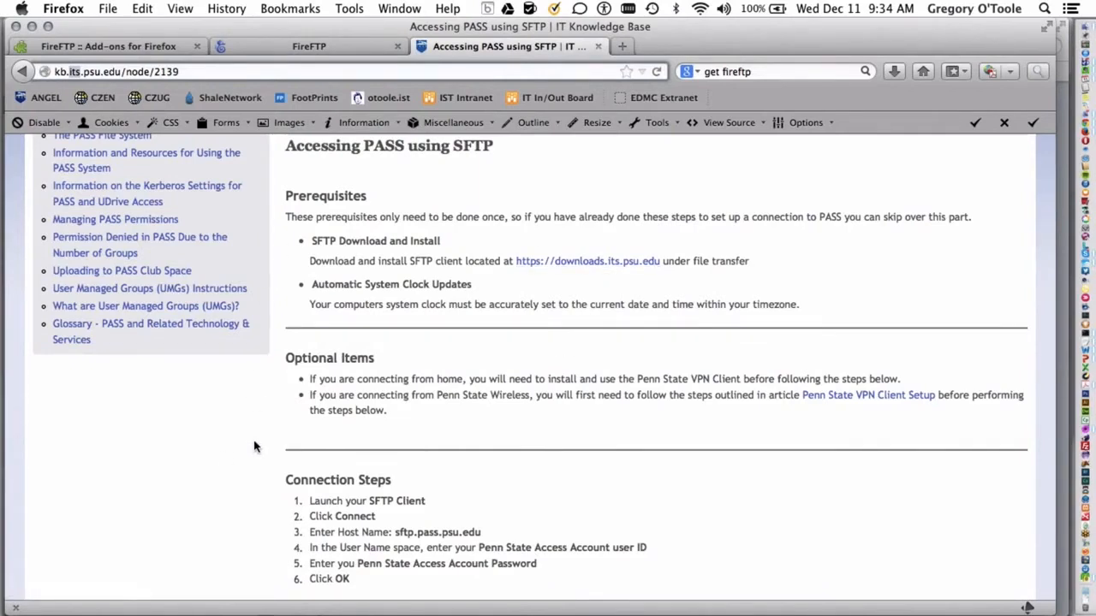
scroll(253, 446, down, 3)
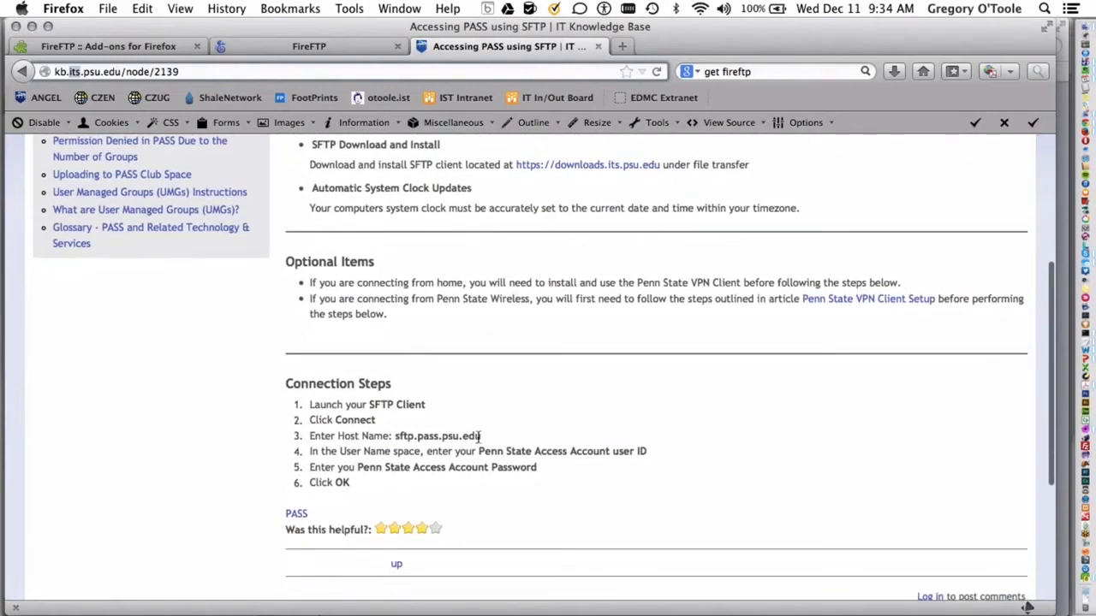
mouse_move(309, 451)
mouse_down()
mouse_move(367, 451)
mouse_move(309, 439)
mouse_up()
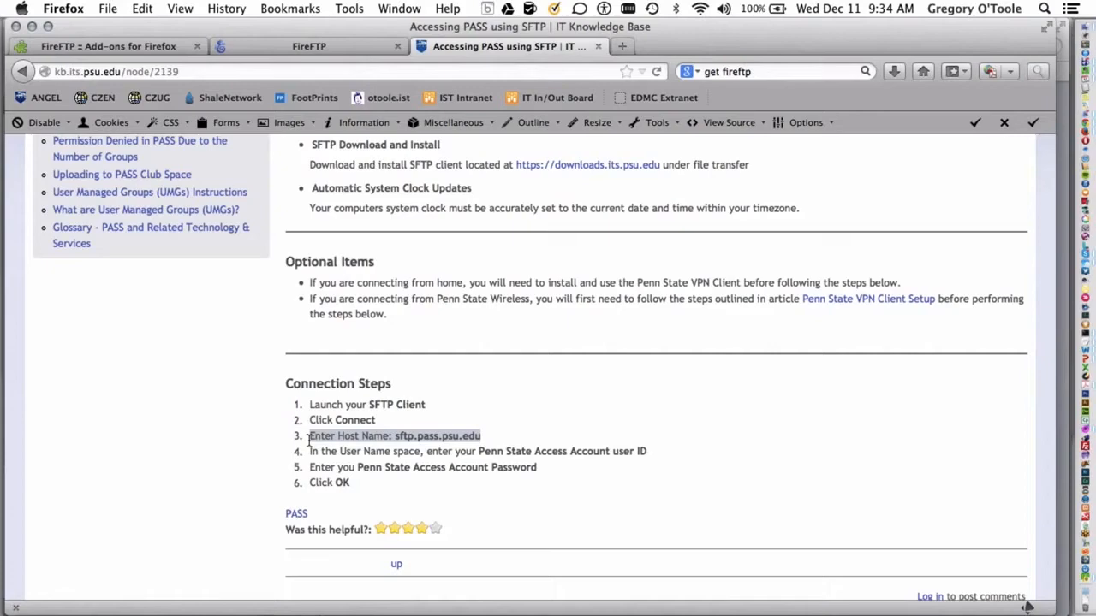
- Return to the FireFTP Account Manager window and check the account's host, login and password fields
click(352, 49)
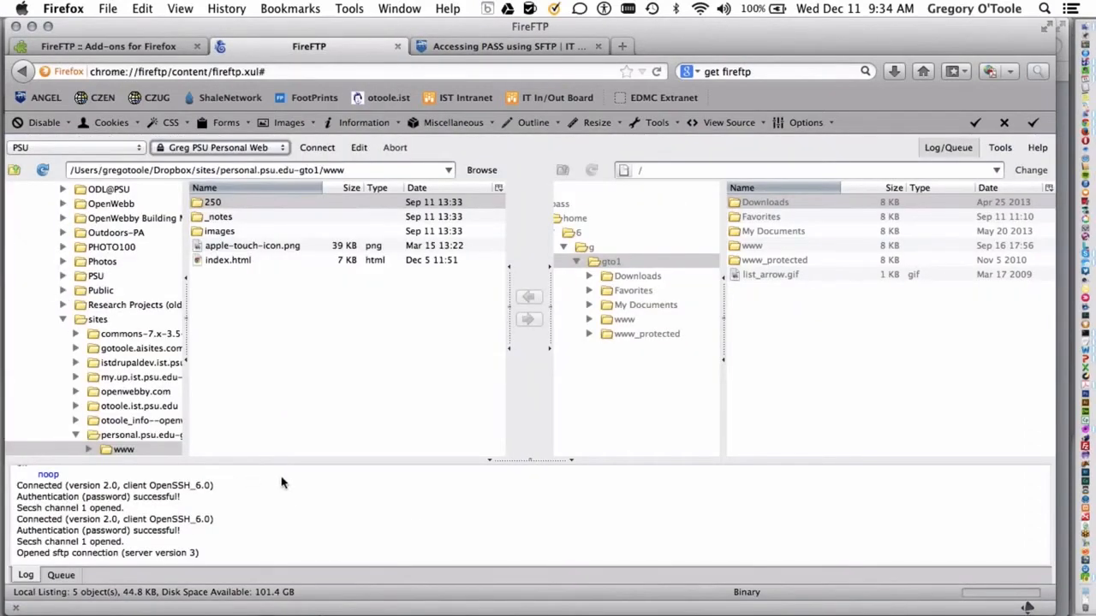
key(ctrl+Up)
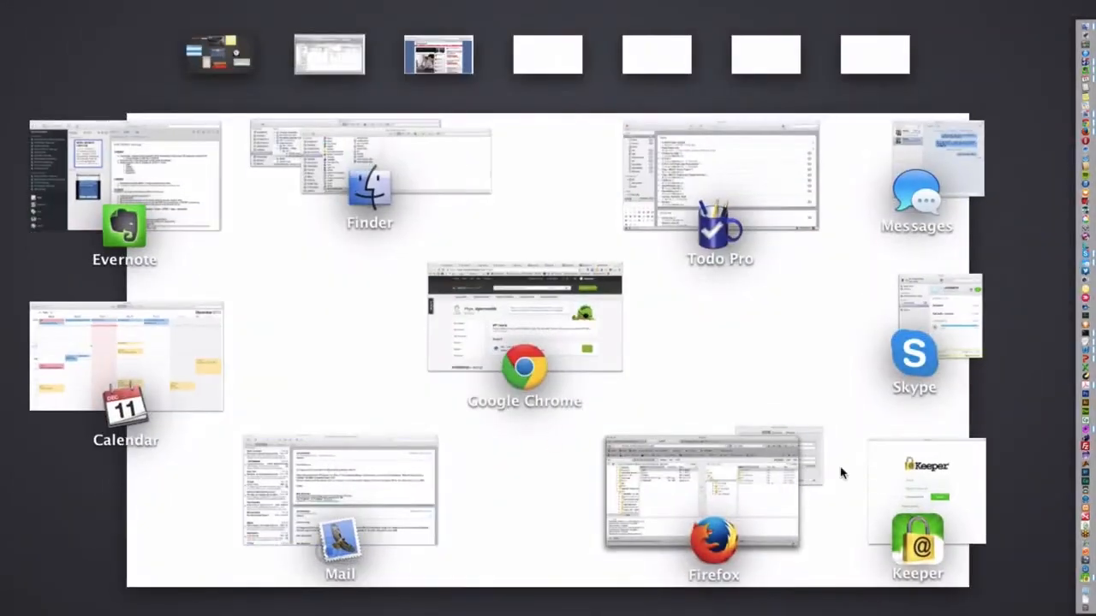
click(818, 466)
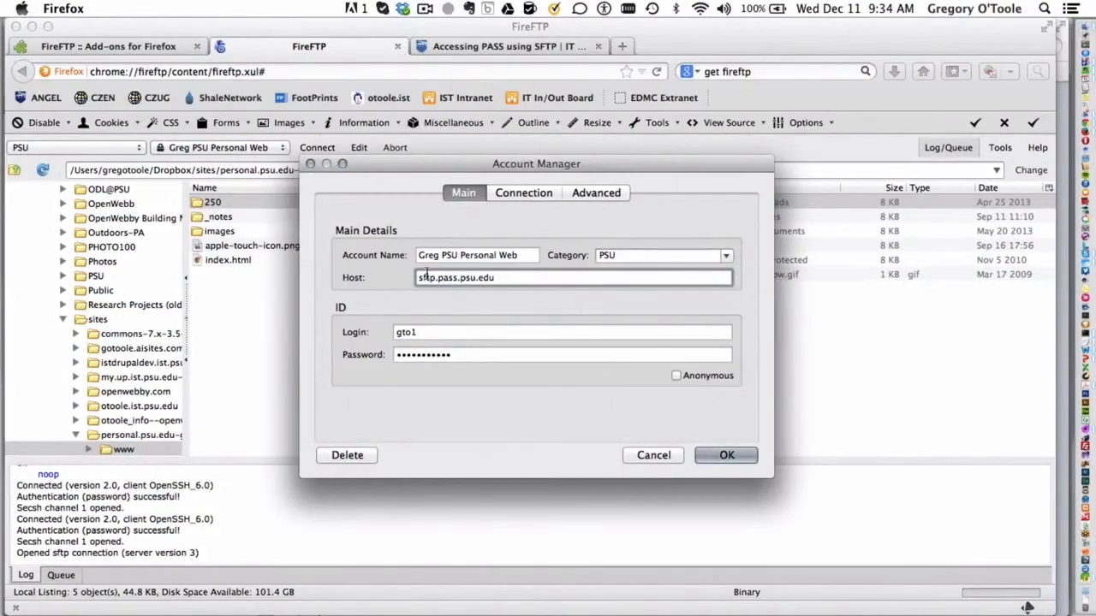
triple_click(448, 278)
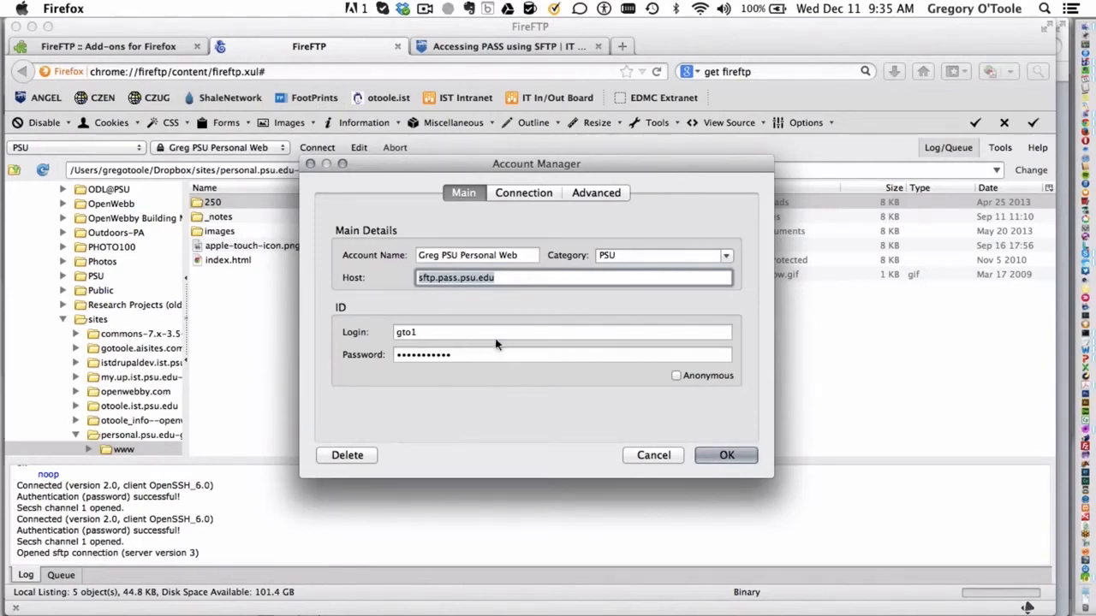
double_click(462, 330)
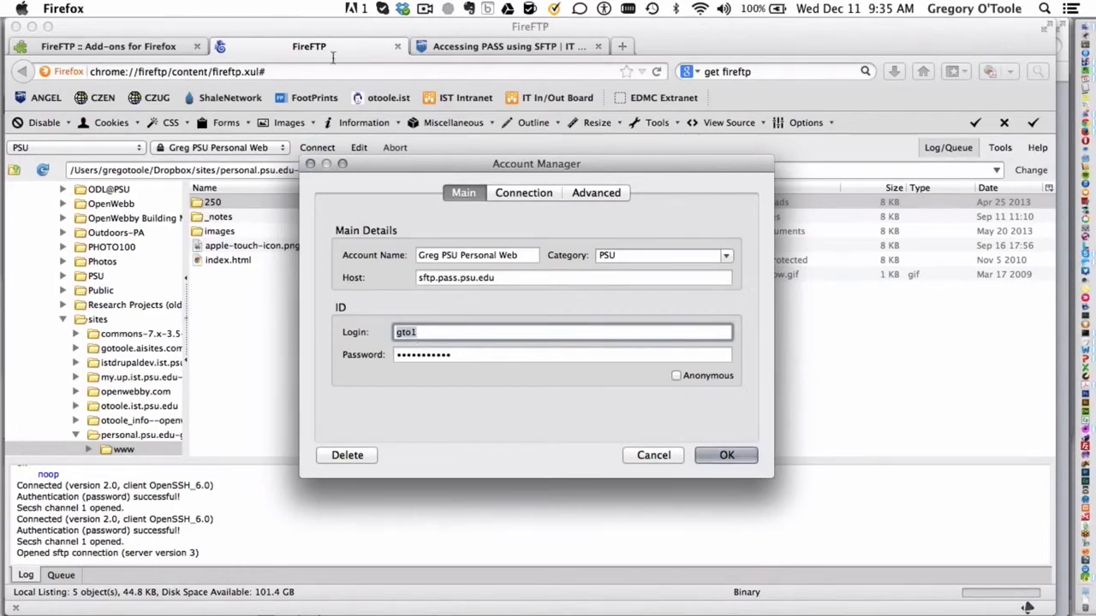
double_click(472, 355)
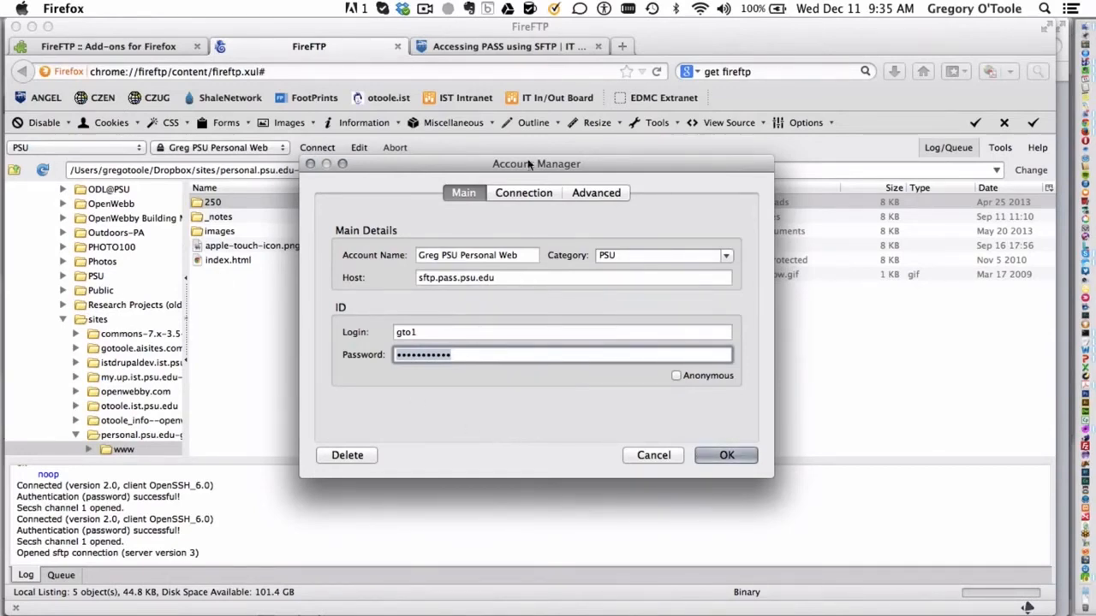
- Set the account's connection security to SFTP and look over the advanced settings
click(523, 193)
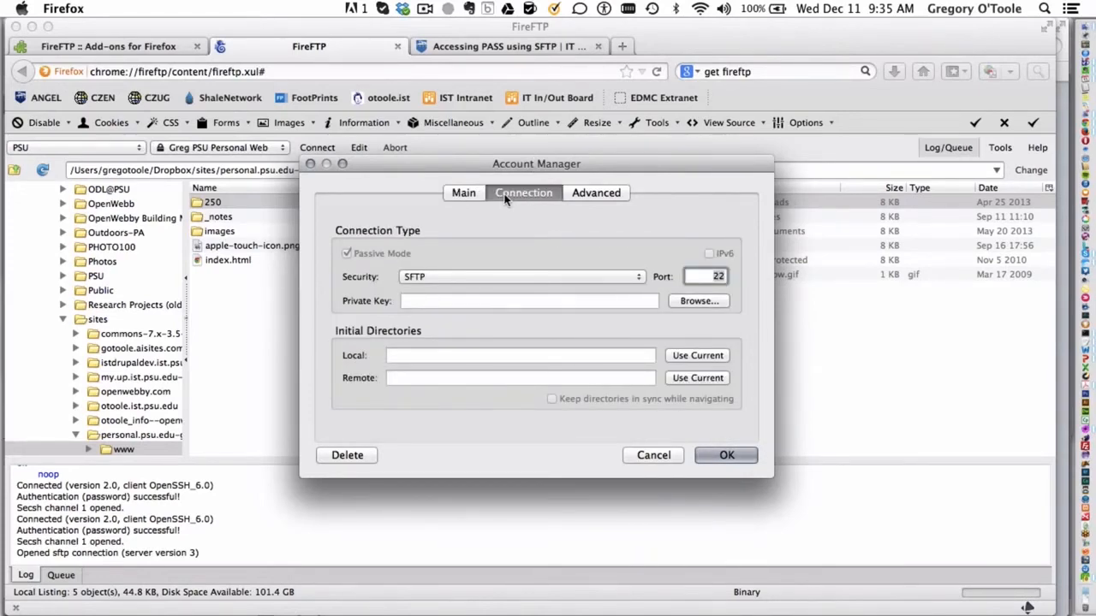
click(432, 279)
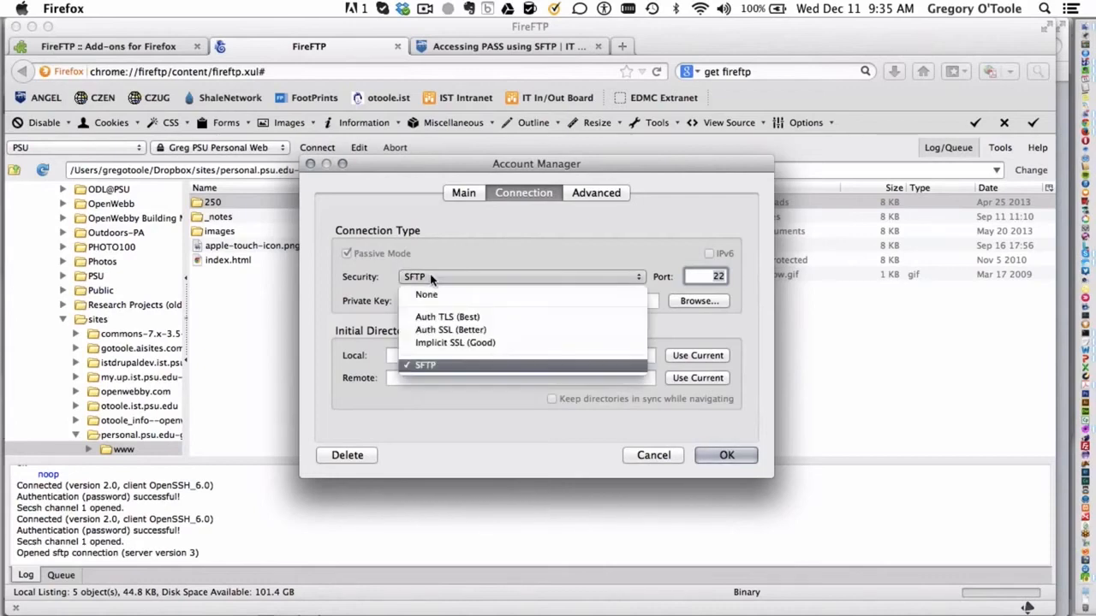
click(463, 366)
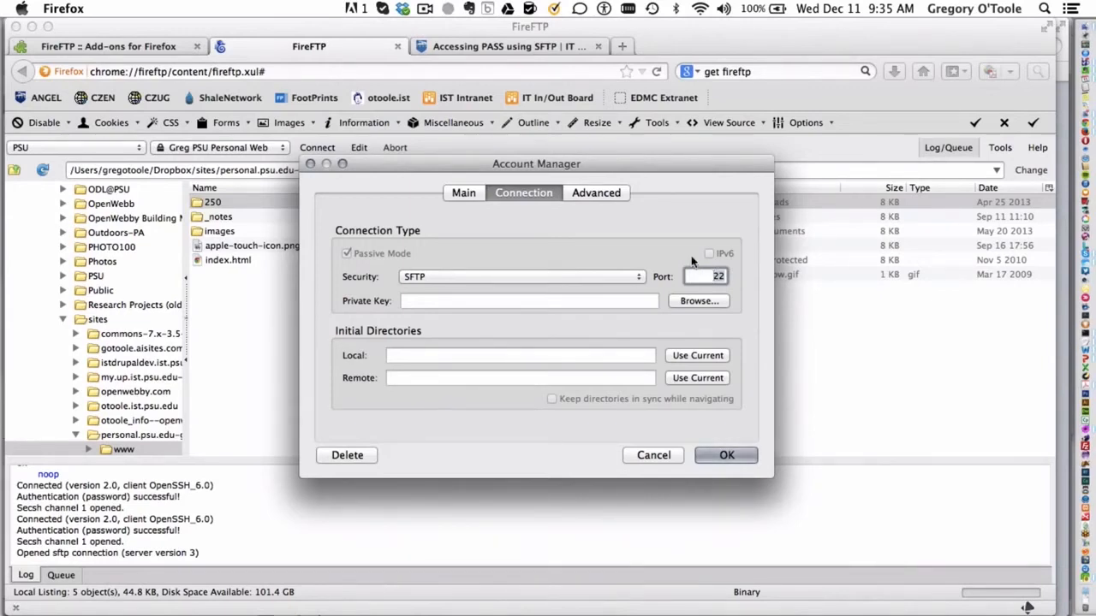
click(612, 195)
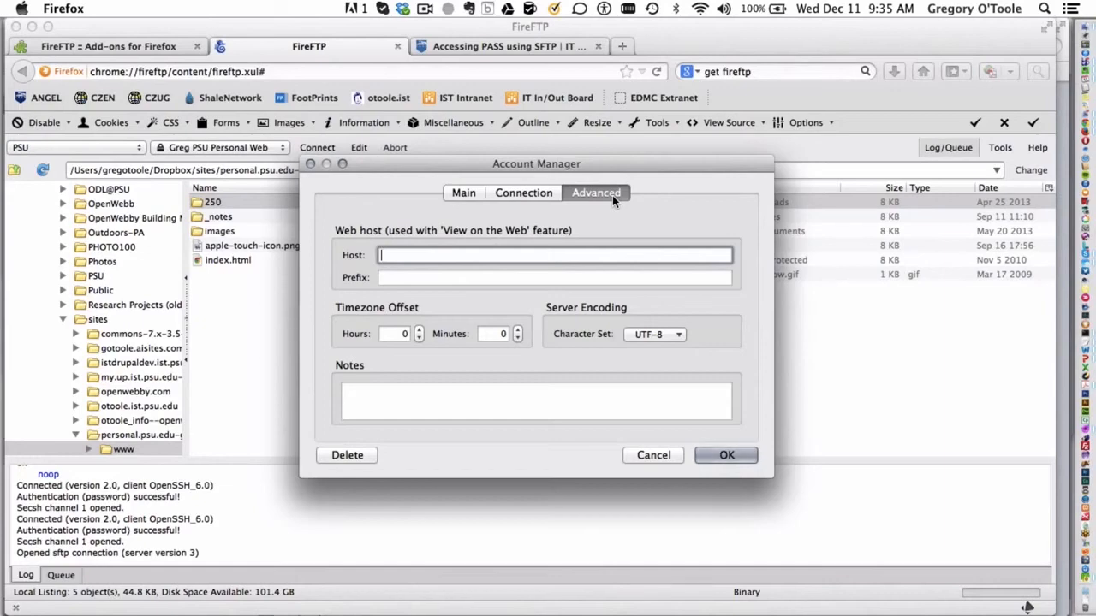
click(528, 197)
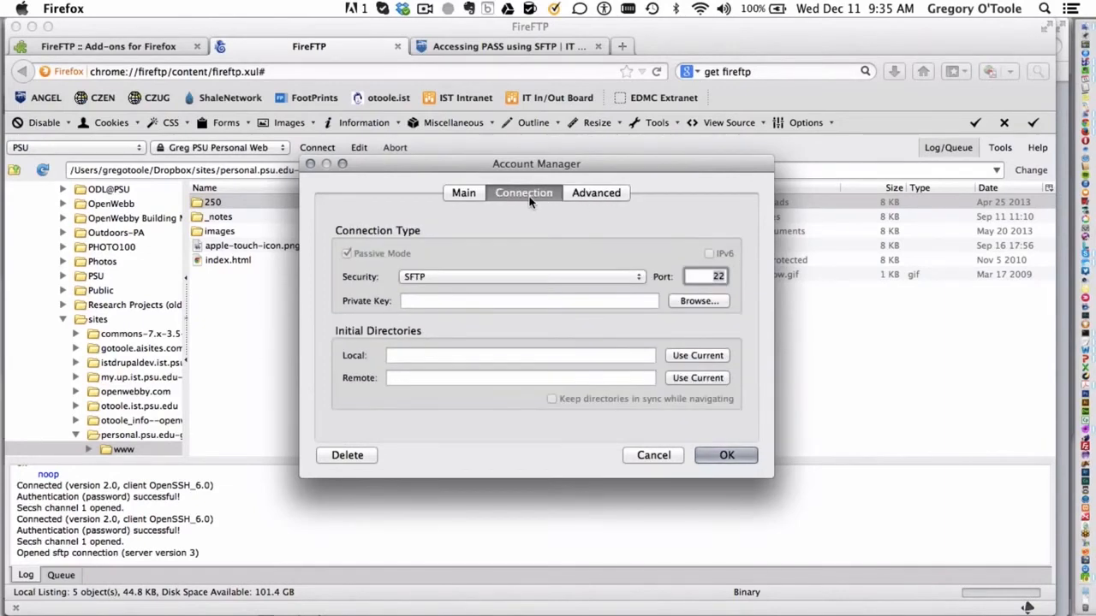
- Save the account settings and connect to the saved PSU personal web account
click(461, 193)
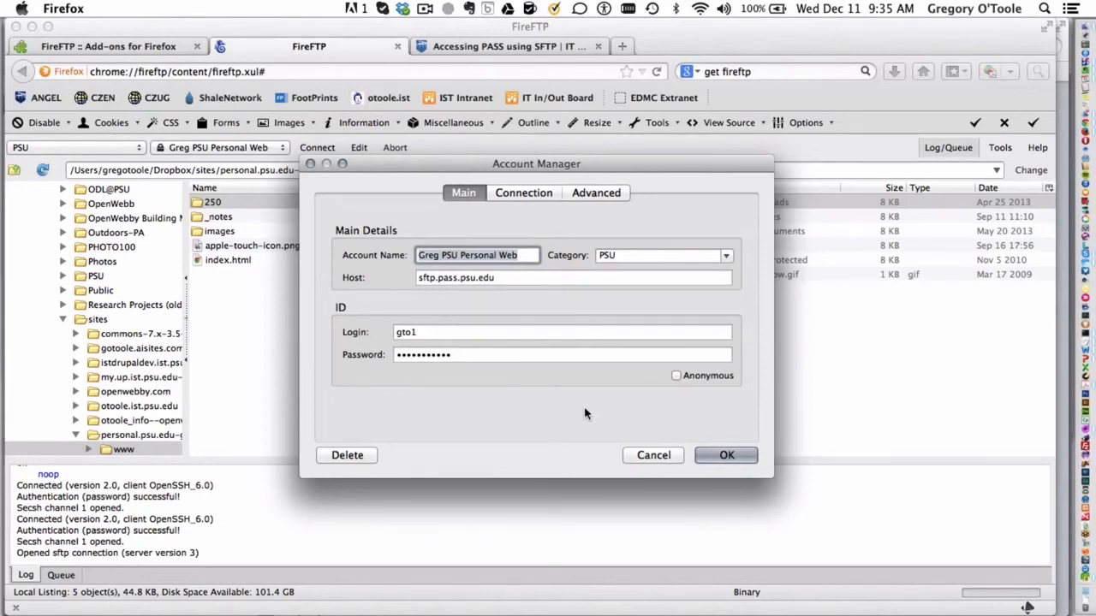
click(727, 455)
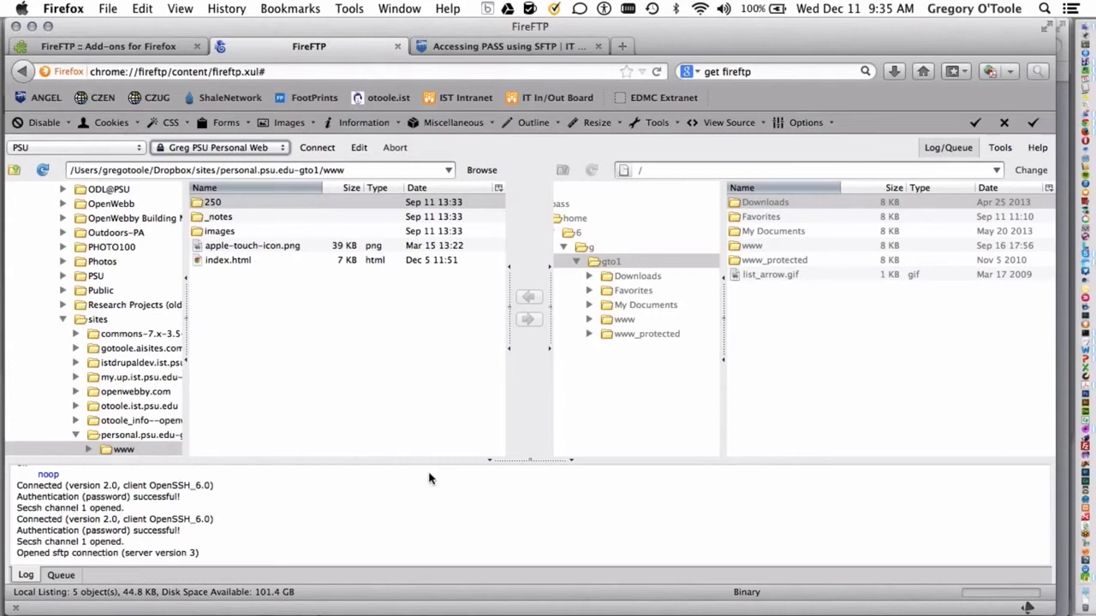
click(283, 150)
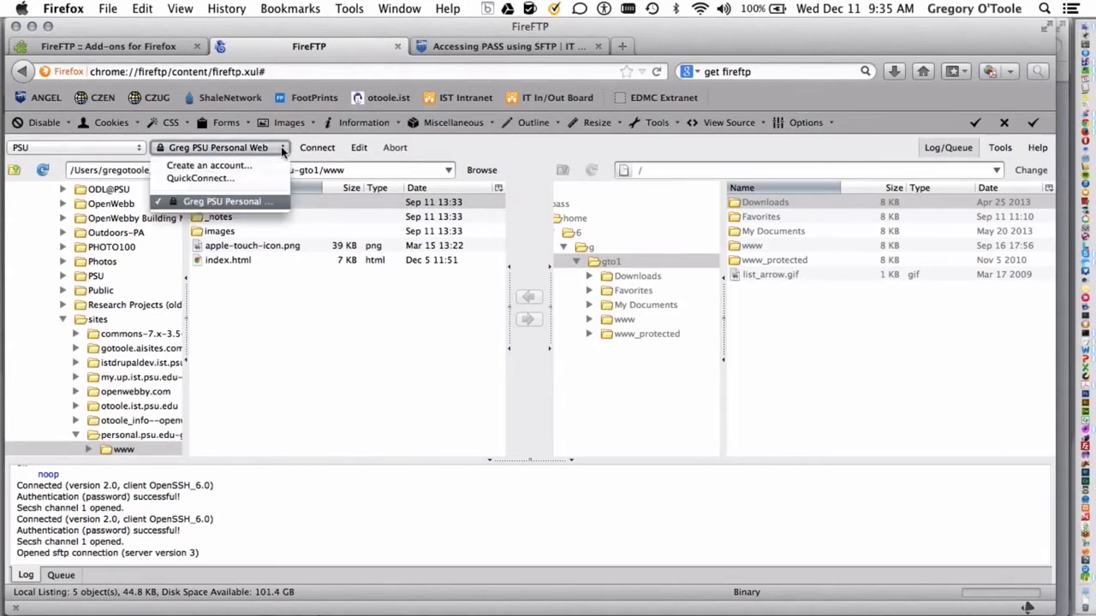
click(269, 202)
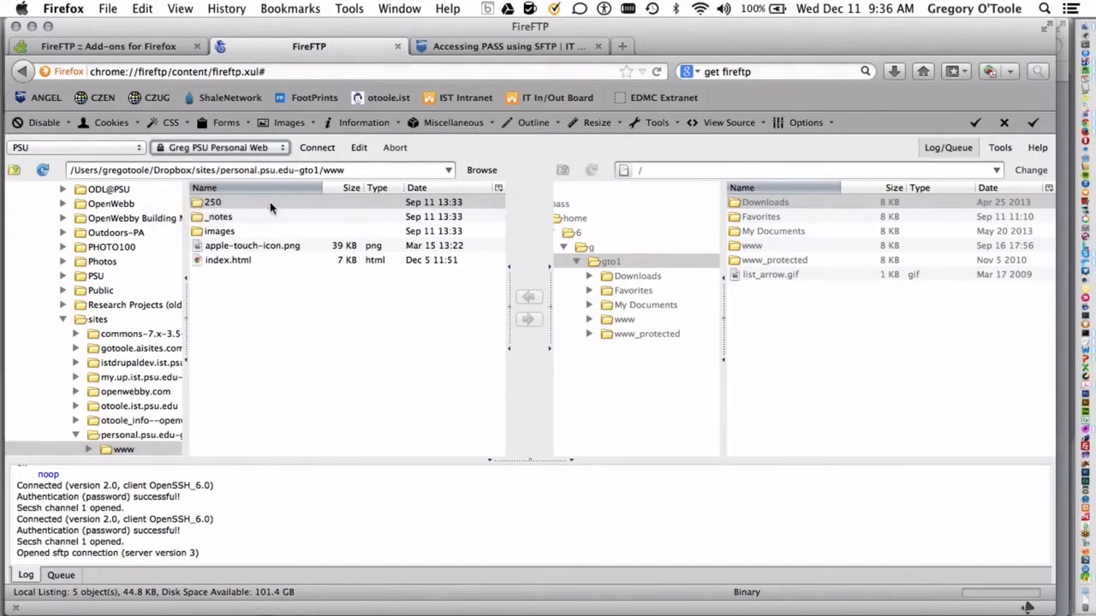
click(316, 151)
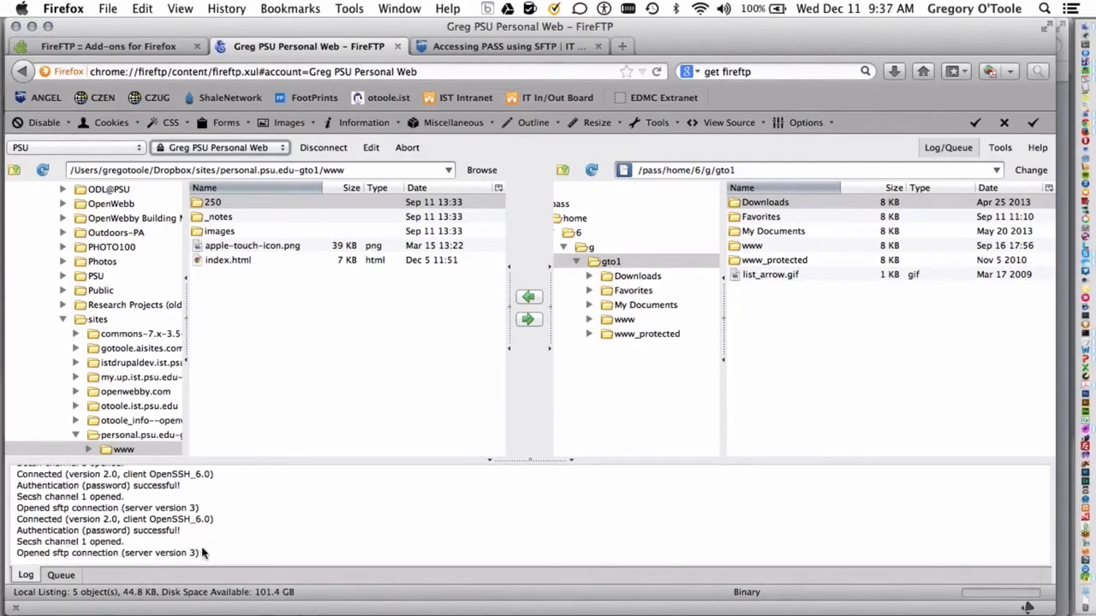
- Examine the connection log's authentication, SFTP session and noop command entries
drag(203, 553, 17, 531)
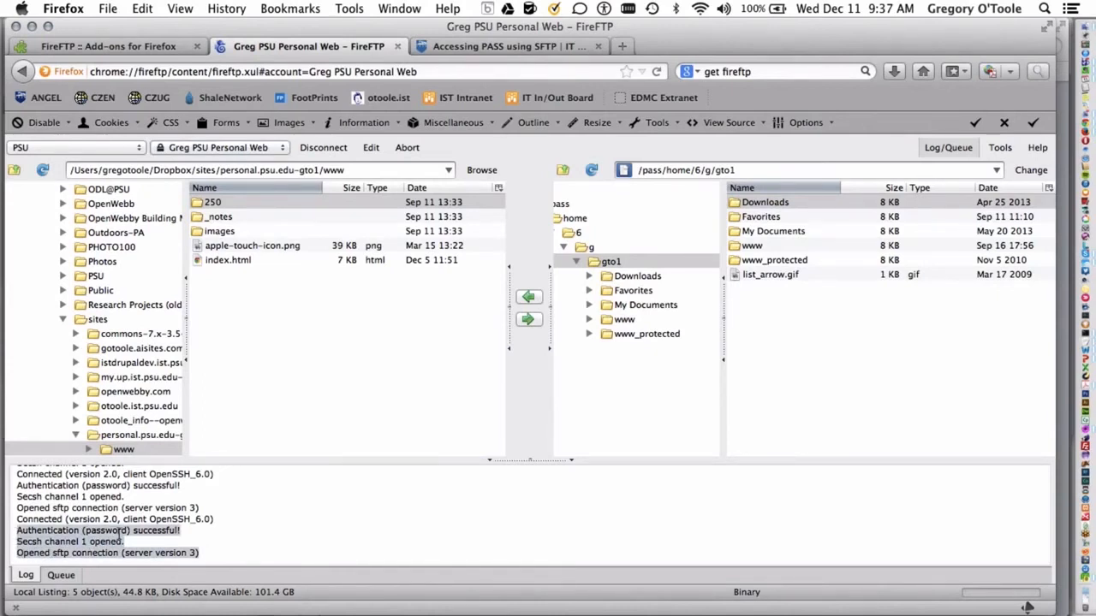
double_click(47, 543)
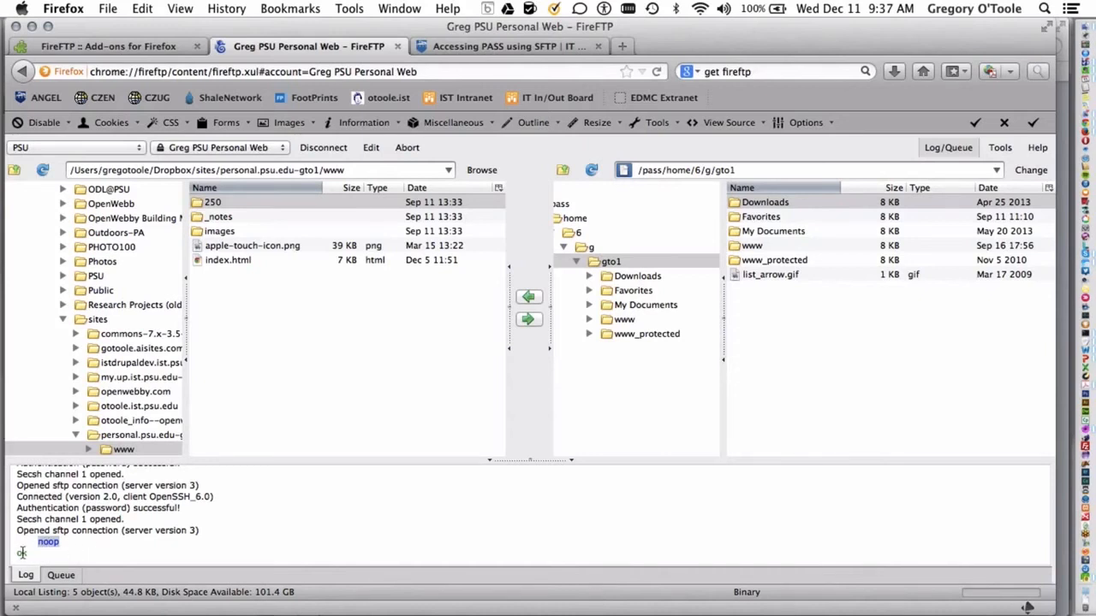
double_click(20, 553)
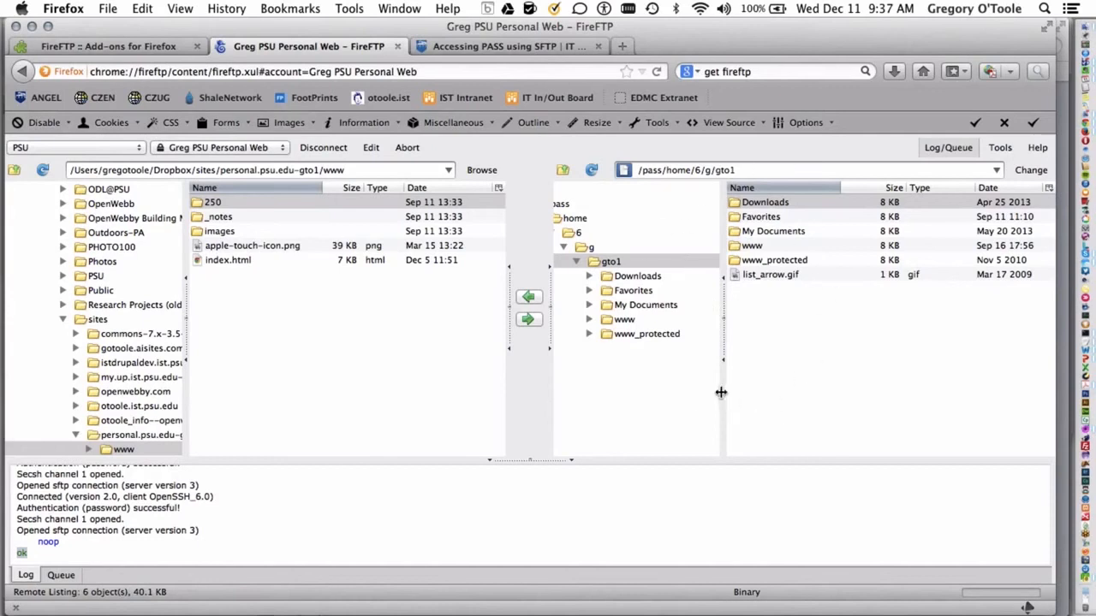
- Open the remote www folder and look over its index.html, apple-touch-icon.png and images entries
double_click(733, 247)
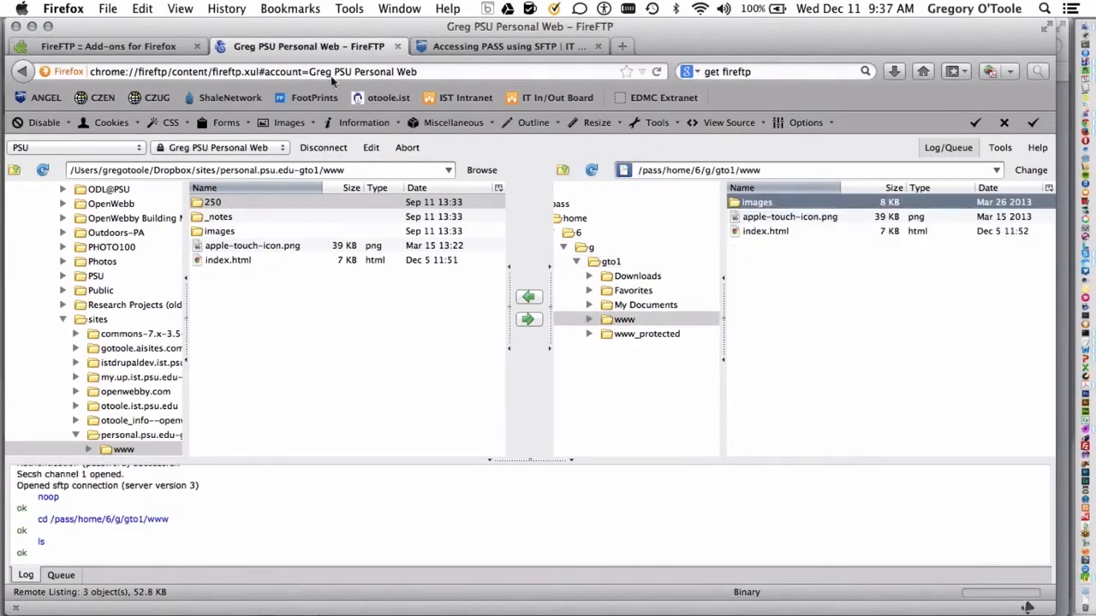
click(752, 233)
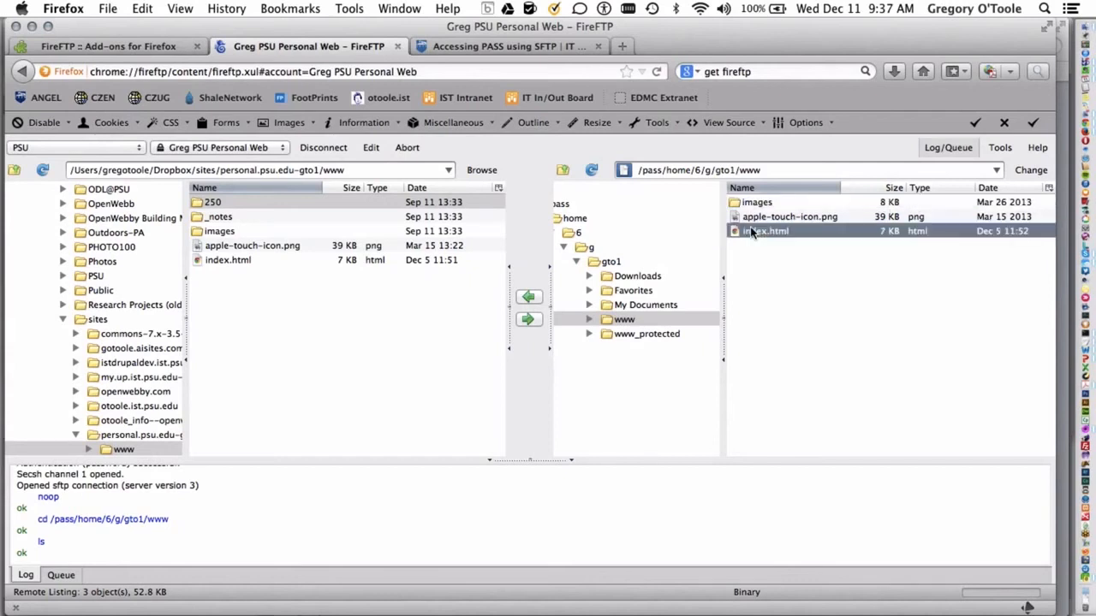
click(750, 219)
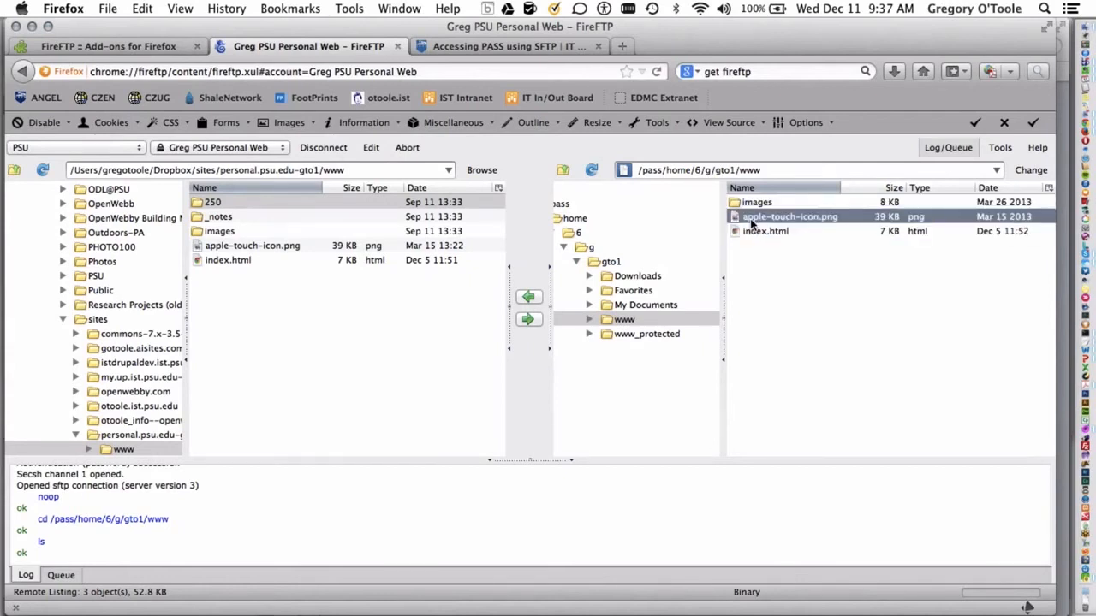
click(751, 205)
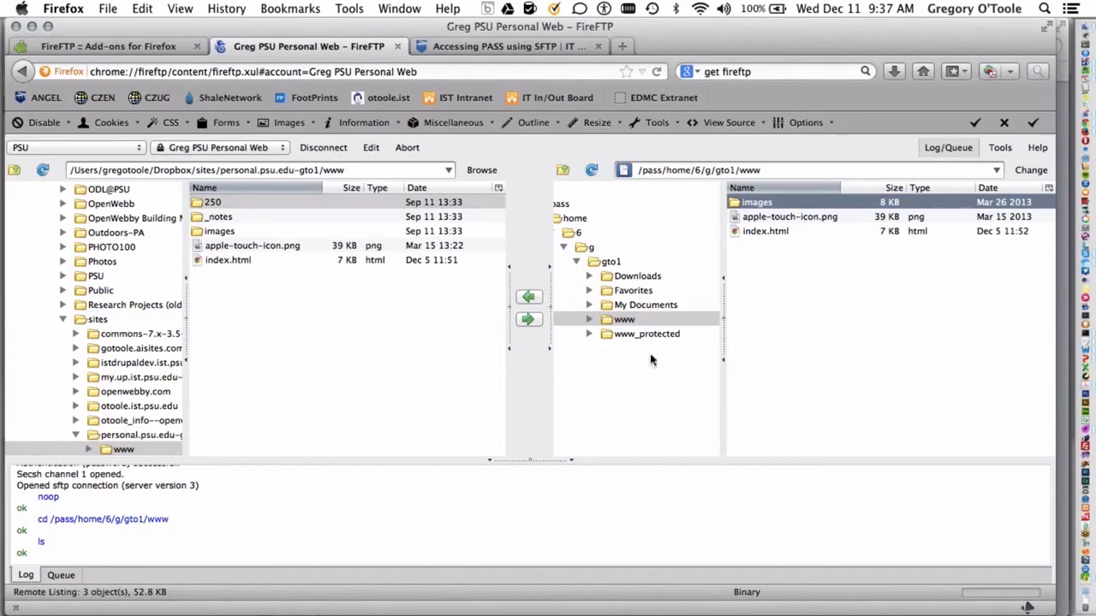
- Select apple-touch-icon.png and index.html together in the local www folder
click(225, 263)
mouse_move(225, 263)
mouse_down()
mouse_move(321, 289)
mouse_move(481, 274)
mouse_move(809, 274)
mouse_move(291, 297)
mouse_move(225, 266)
mouse_up()
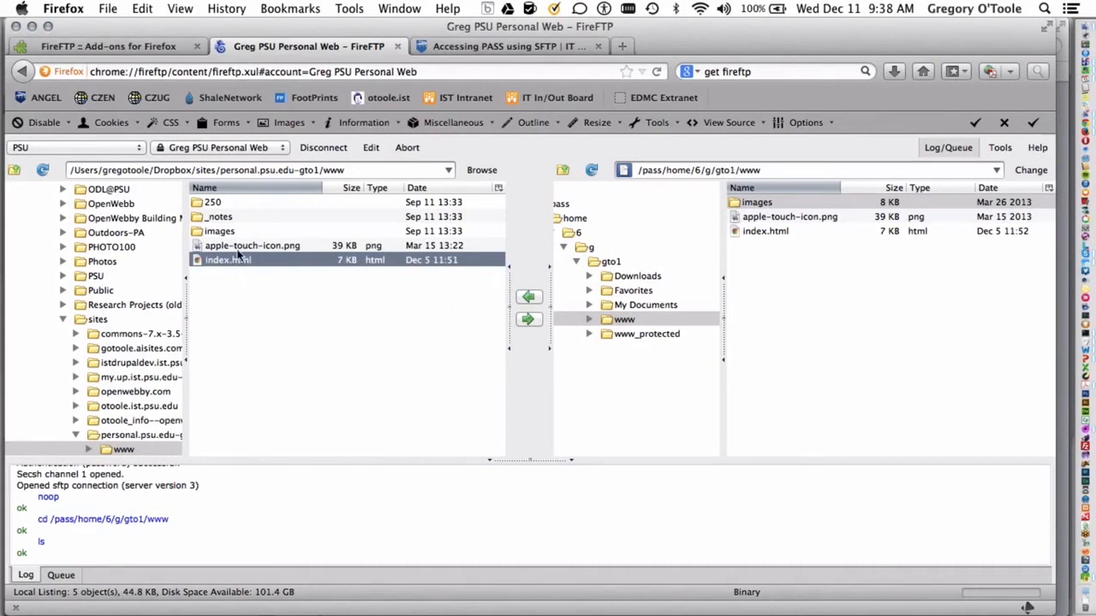
click(239, 248)
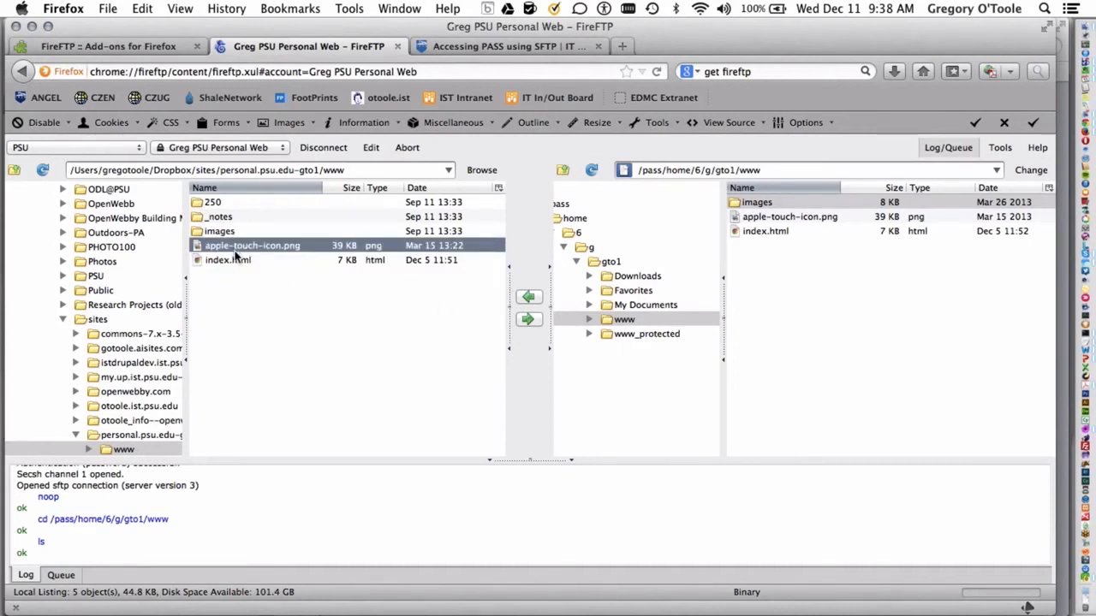
shift+click(233, 262)
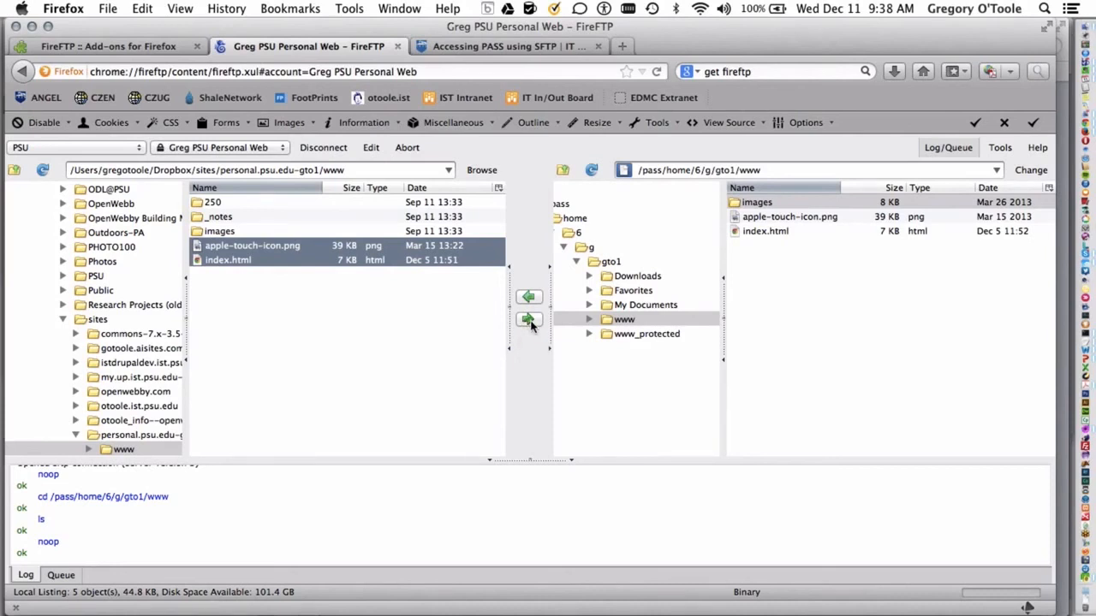
- Clear the local file selection and select index.html and apple-touch-icon.png together in the remote www folder
click(361, 349)
click(782, 230)
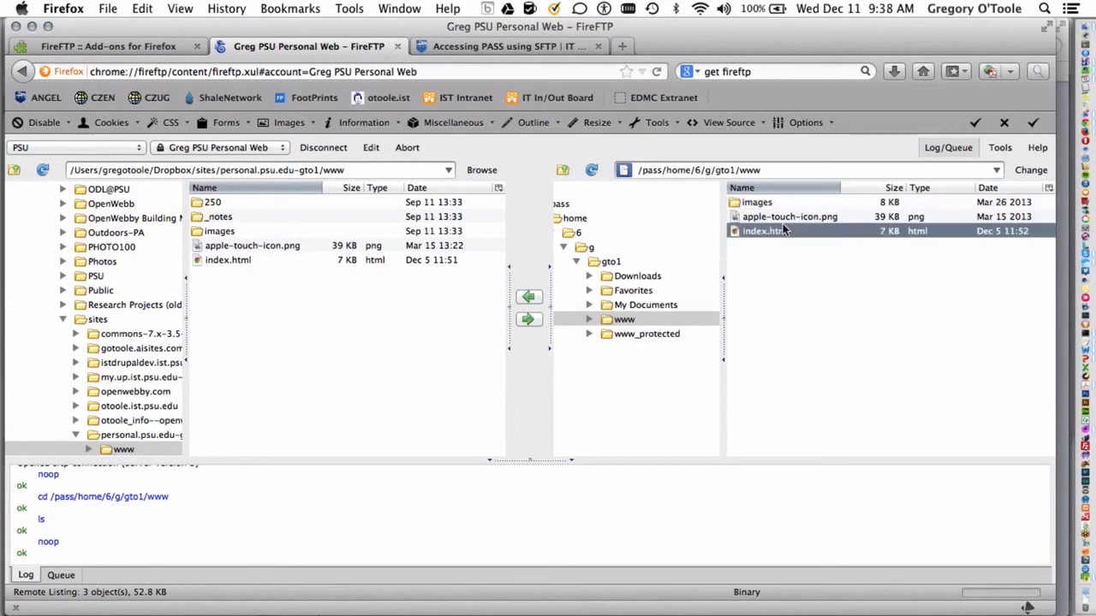
shift+click(781, 220)
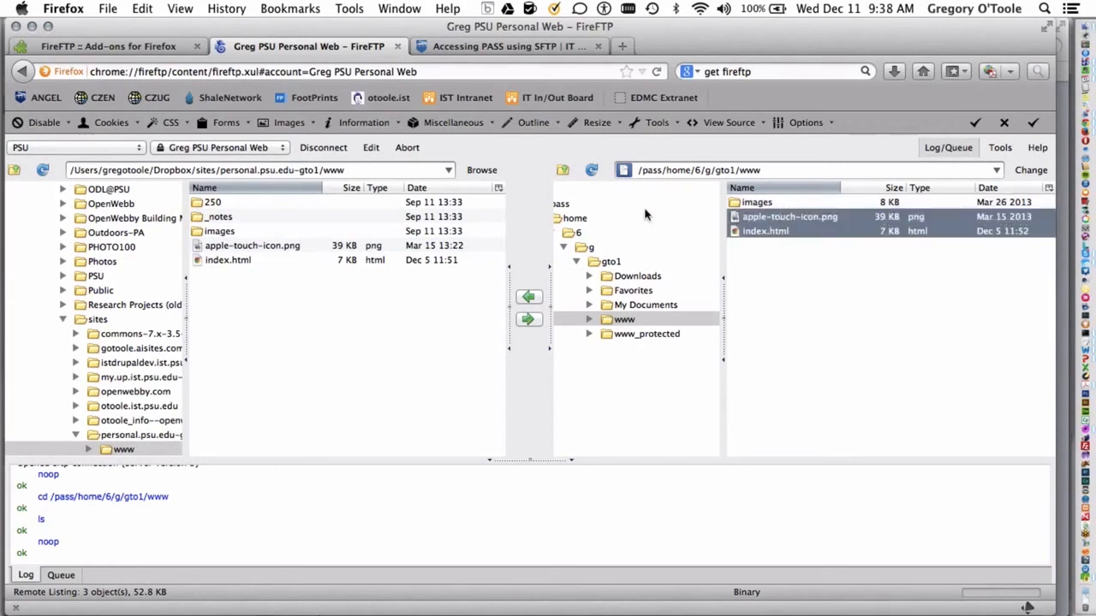